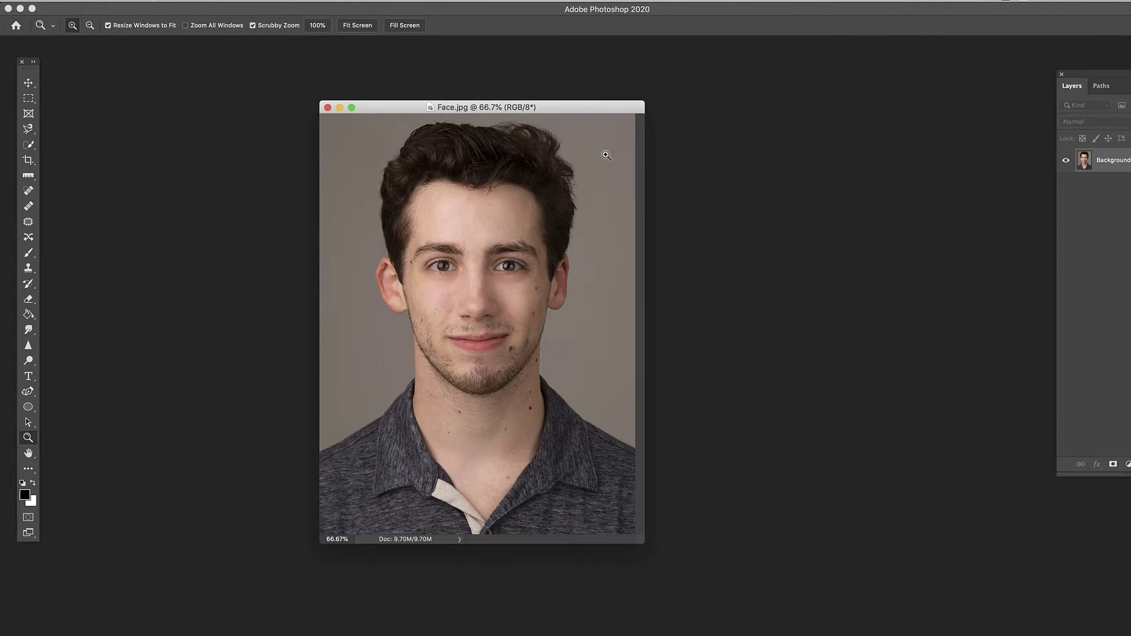
- Convert Face.jpg's Background layer into a smart object named Layer 0, with the Layers panel beside the document
left_click_drag(580, 112, 576, 110)
left_click_drag(1096, 74, 743, 117)
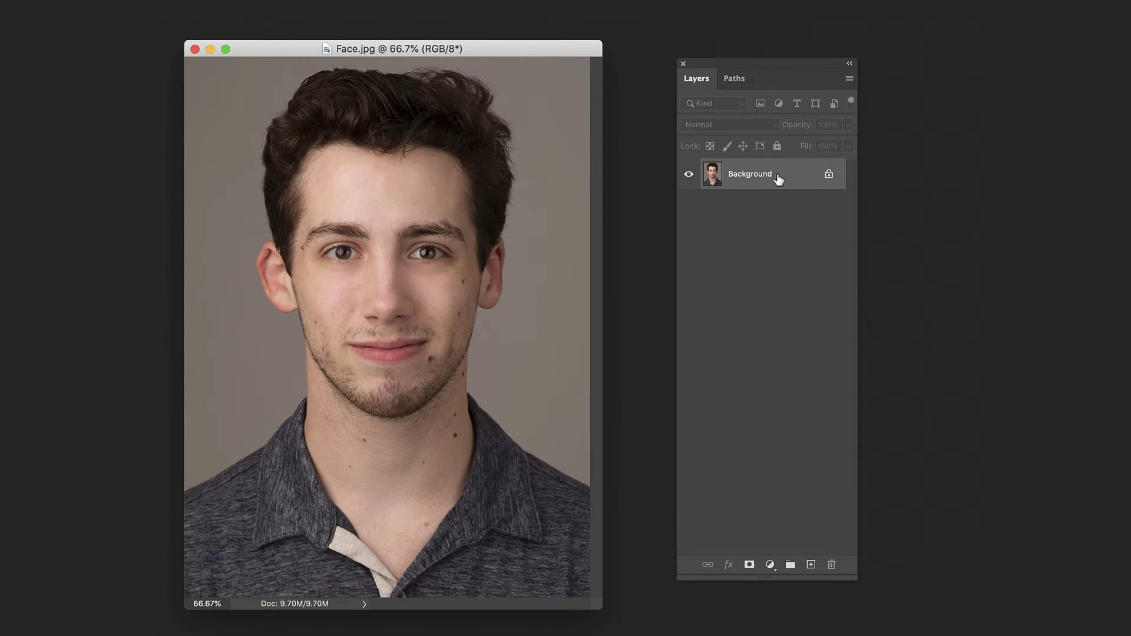
right_click(777, 177)
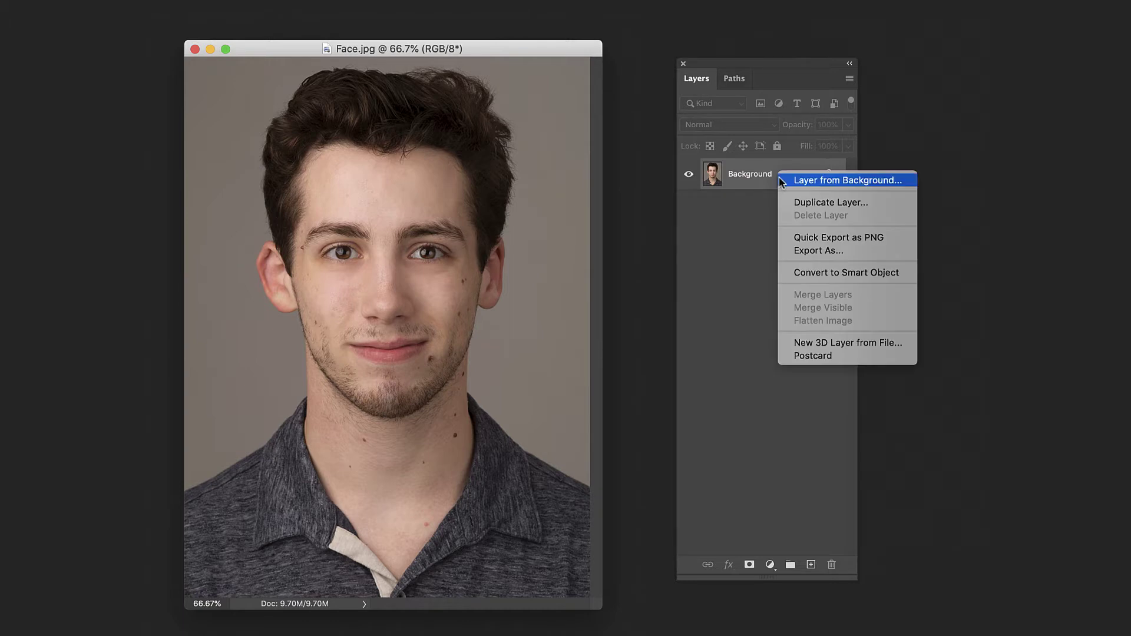
left_click(815, 272)
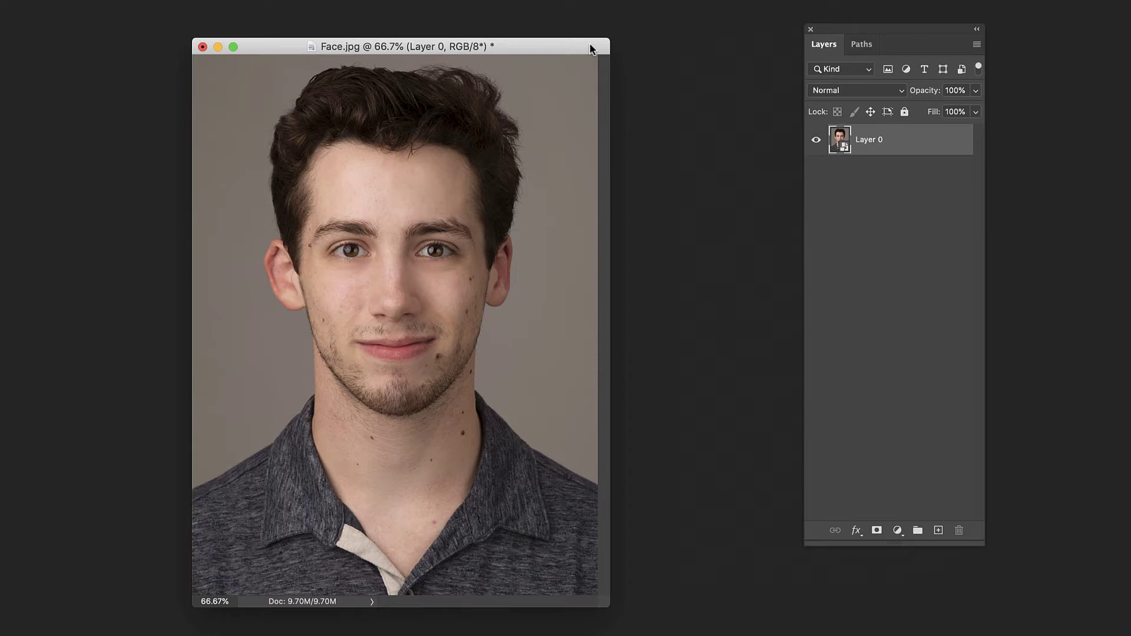
left_click_drag(581, 44, 579, 39)
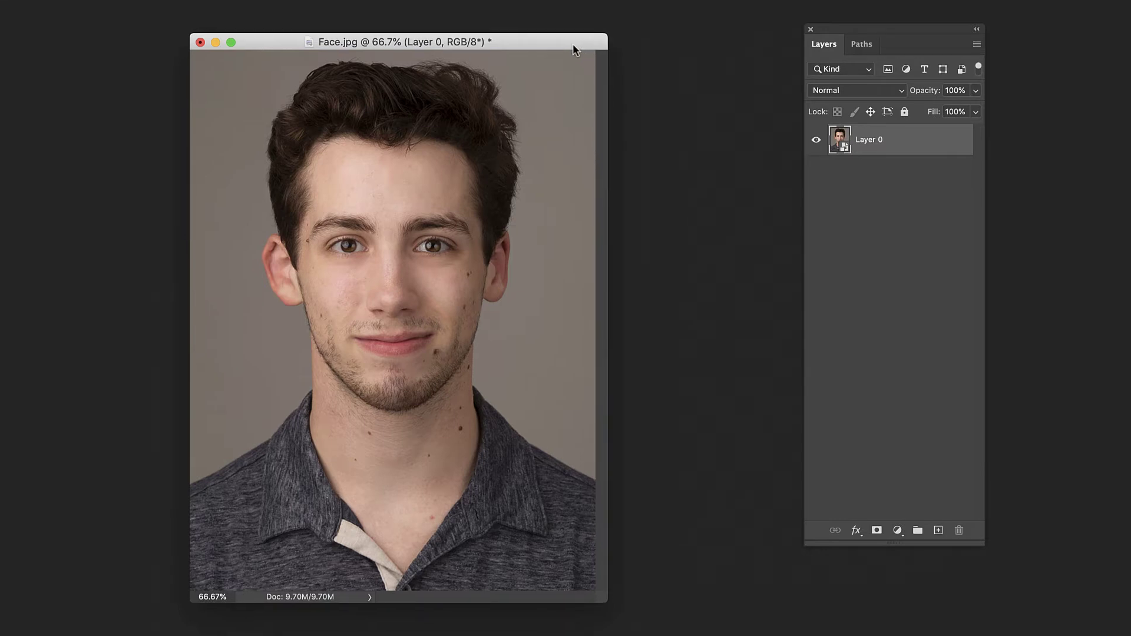
left_click_drag(572, 43, 569, 47)
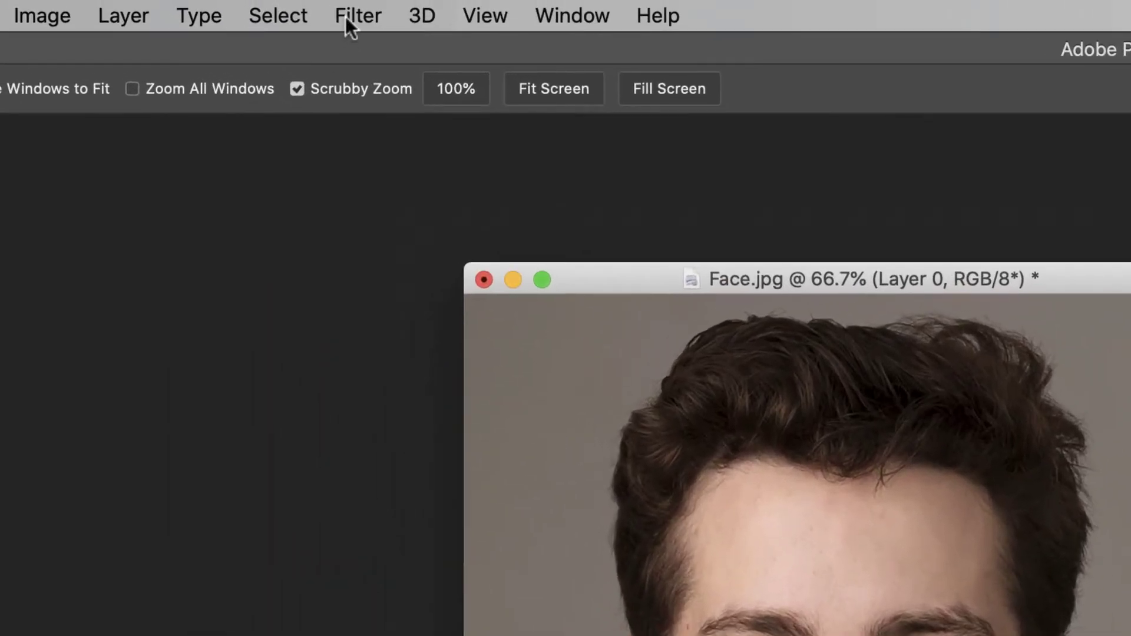
- Open Filter > Liquify on the portrait so Face-Aware Liquify detects Face #1
left_click(351, 17)
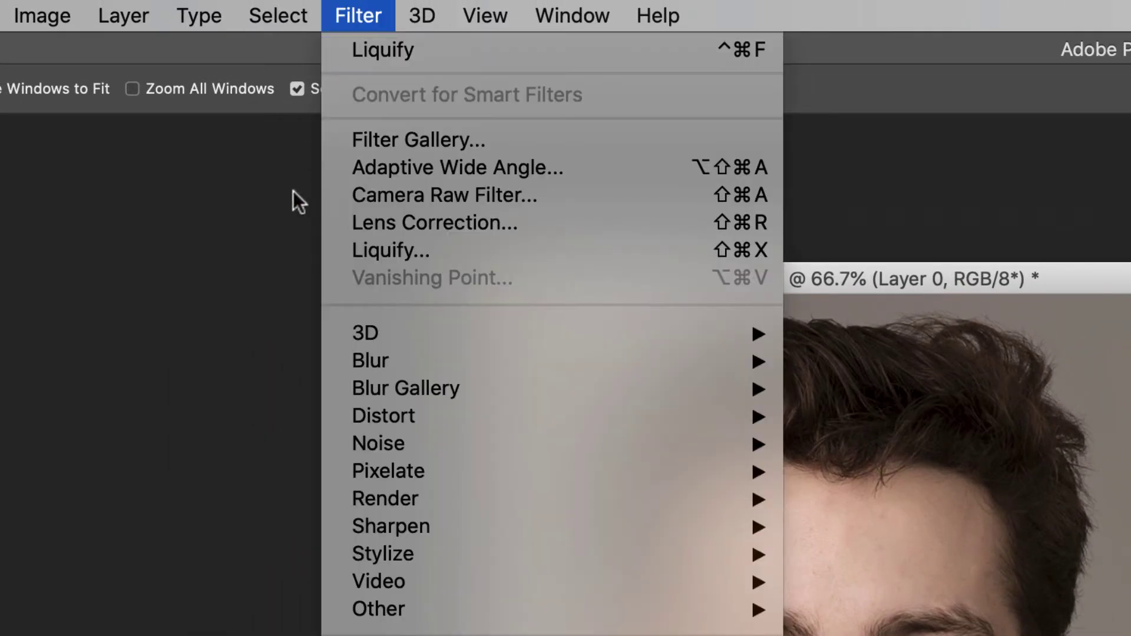
left_click(411, 252)
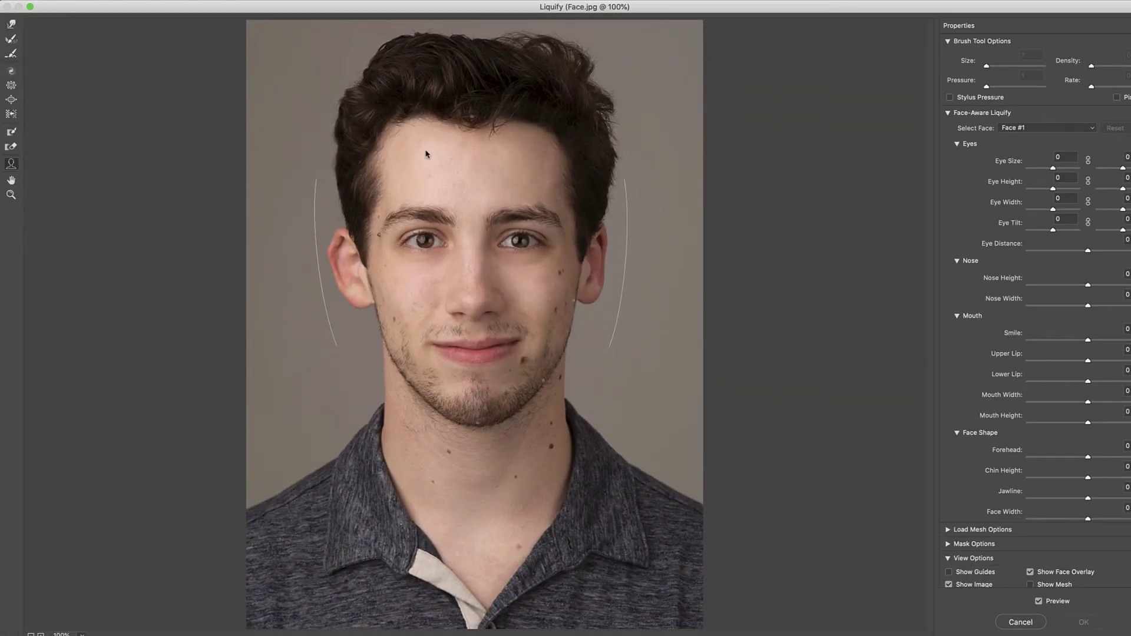
mouse_move(485, 361)
scroll(1036, 475, "down", 5)
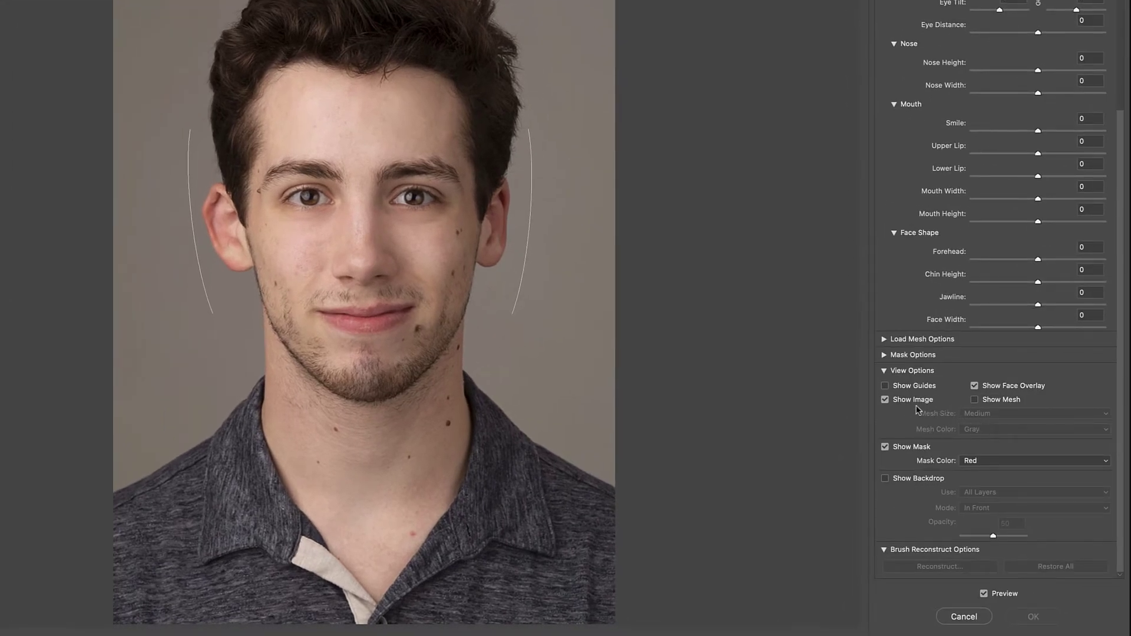
left_click(884, 400)
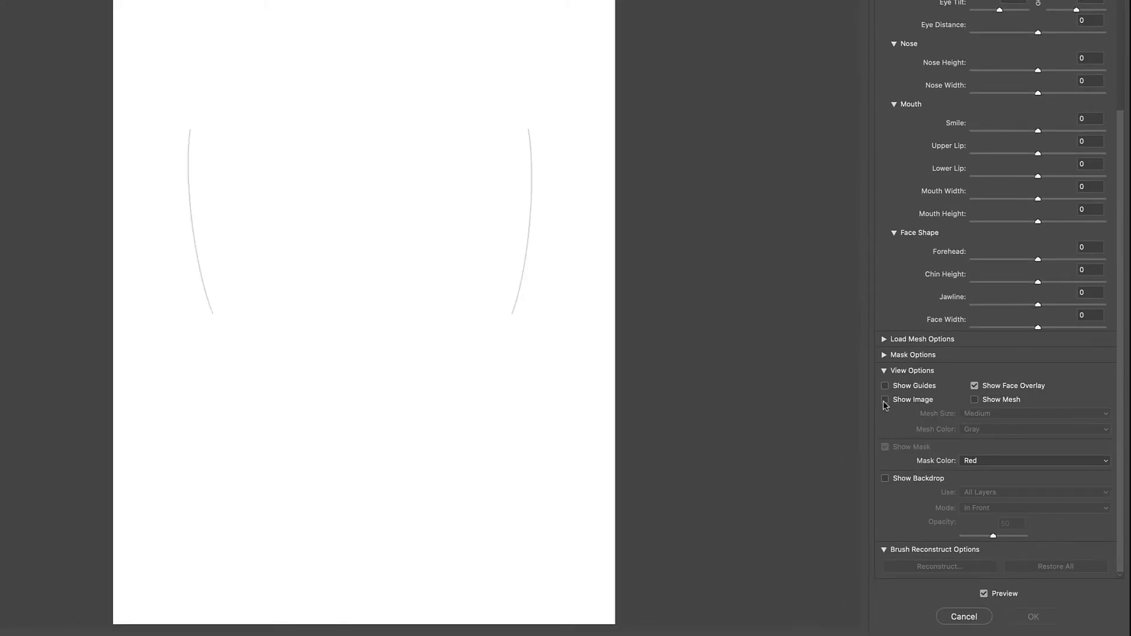
left_click(884, 400)
left_click(883, 400)
left_click(884, 400)
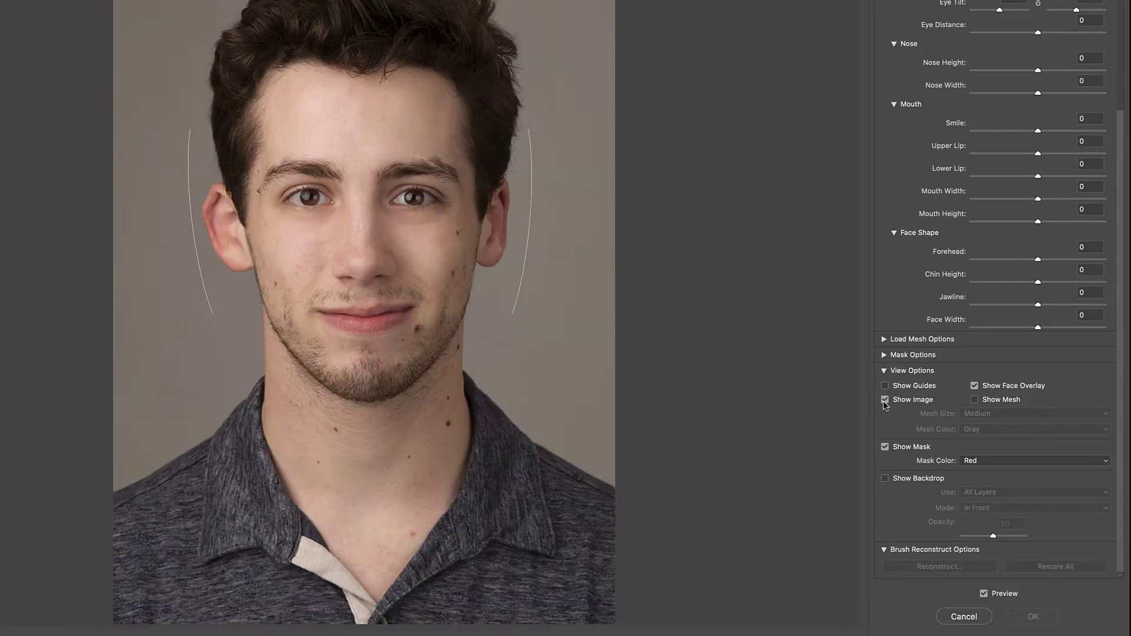
left_click(975, 386)
left_click(975, 386)
left_click(974, 401)
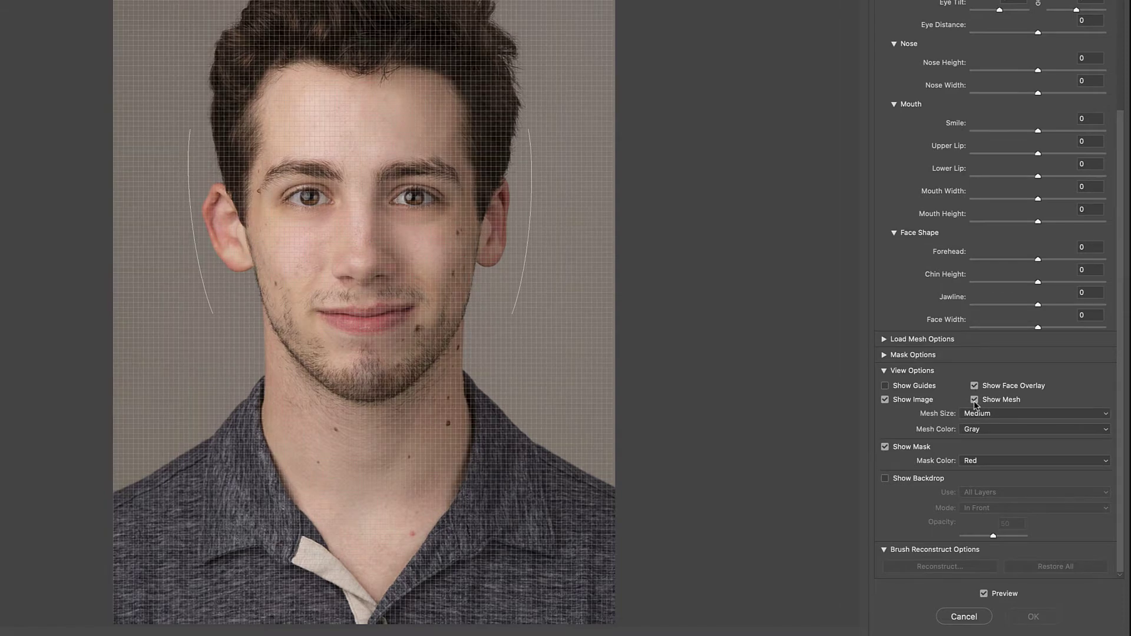
left_click(974, 400)
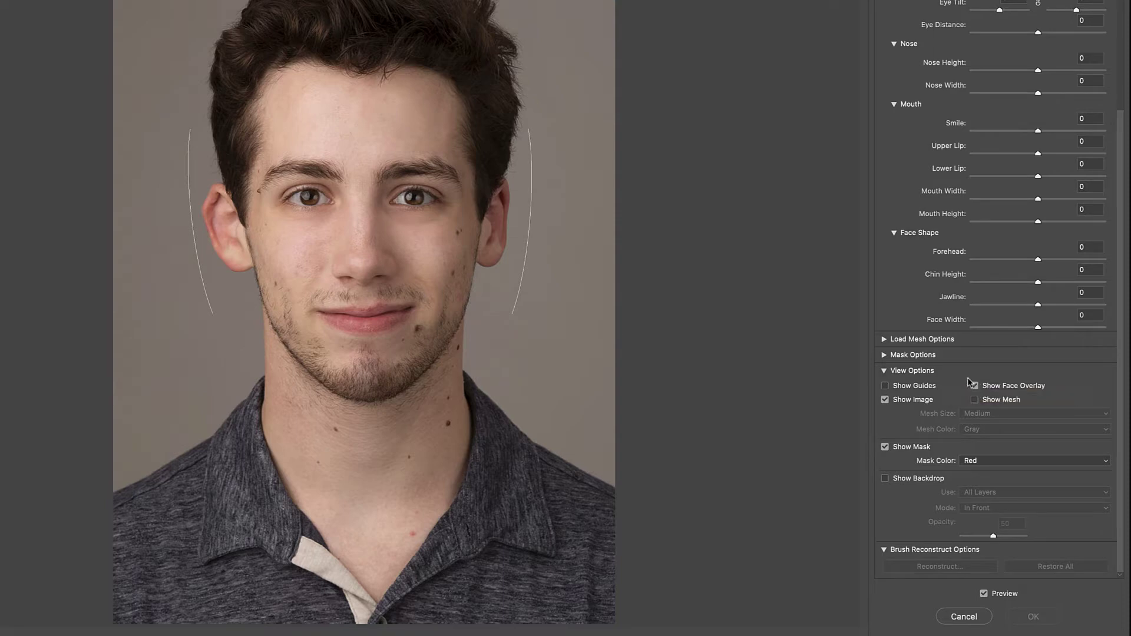
left_click(888, 372)
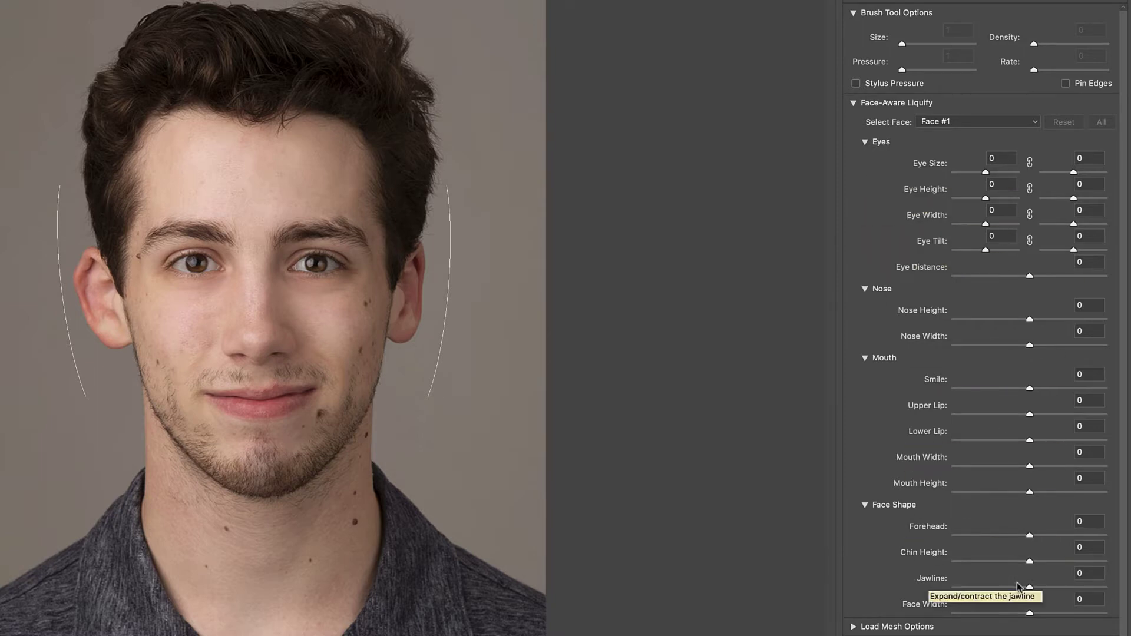
mouse_move(259, 351)
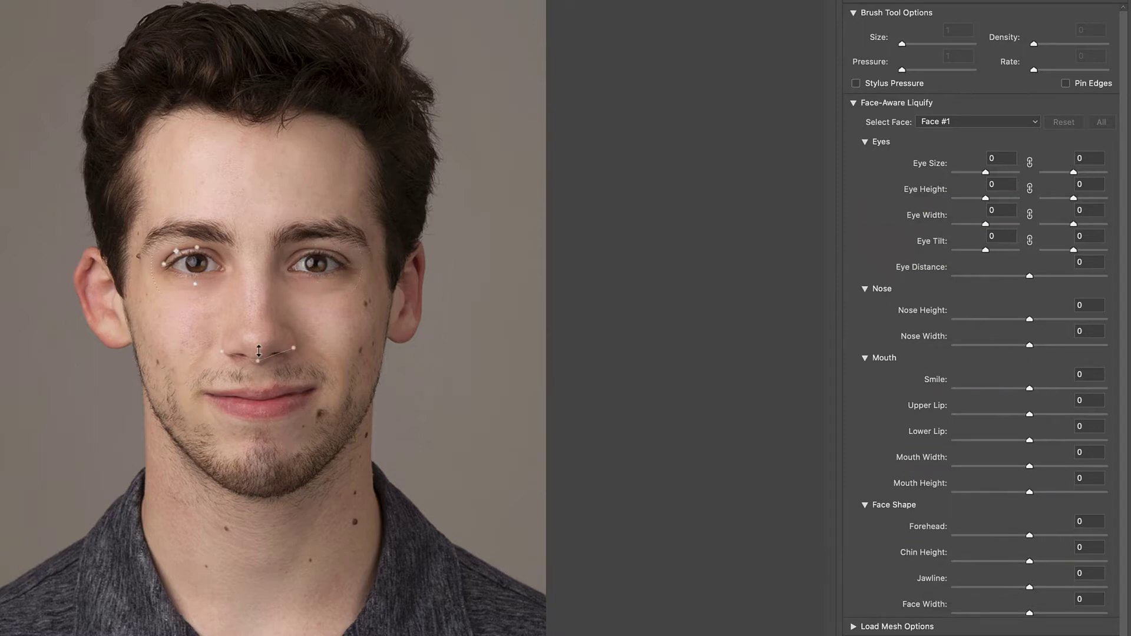
mouse_move(342, 434)
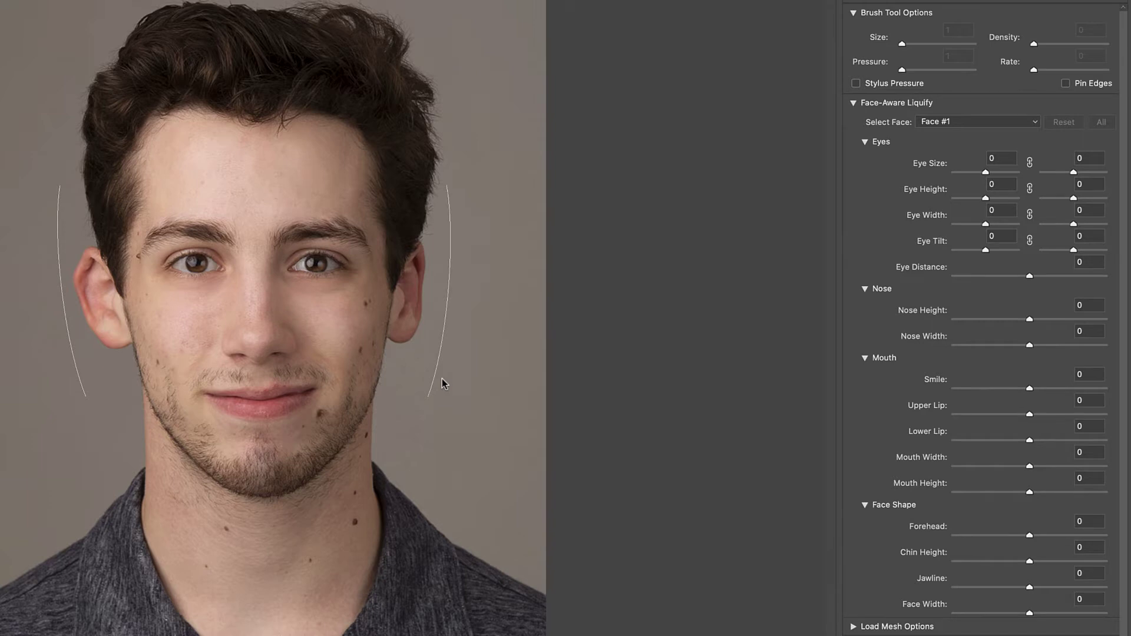
left_click(951, 122)
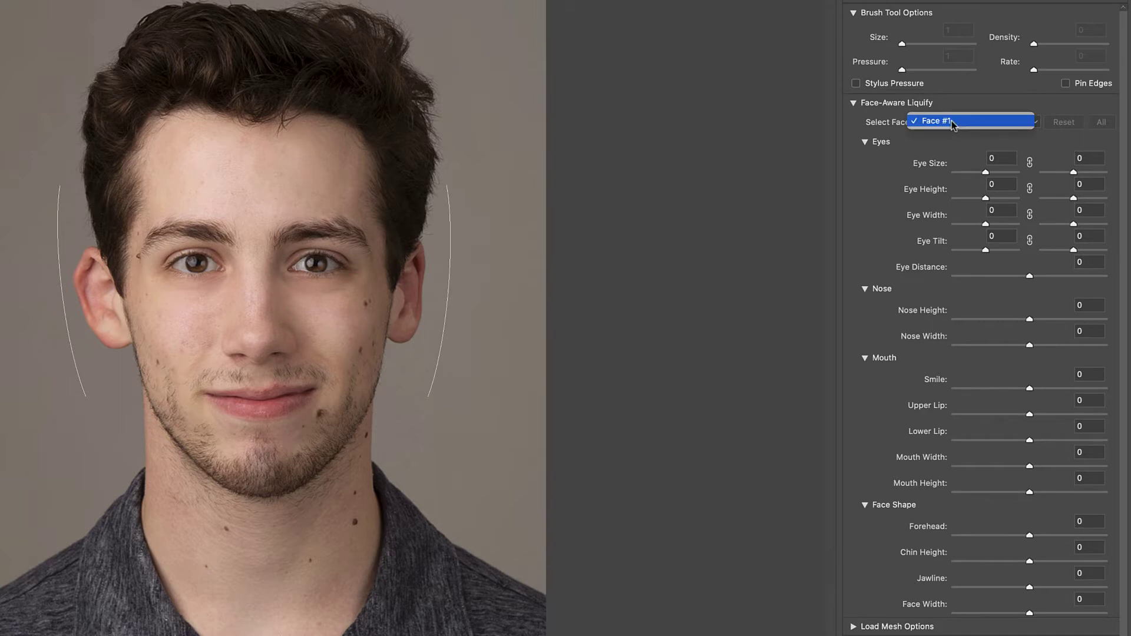
left_click(806, 147)
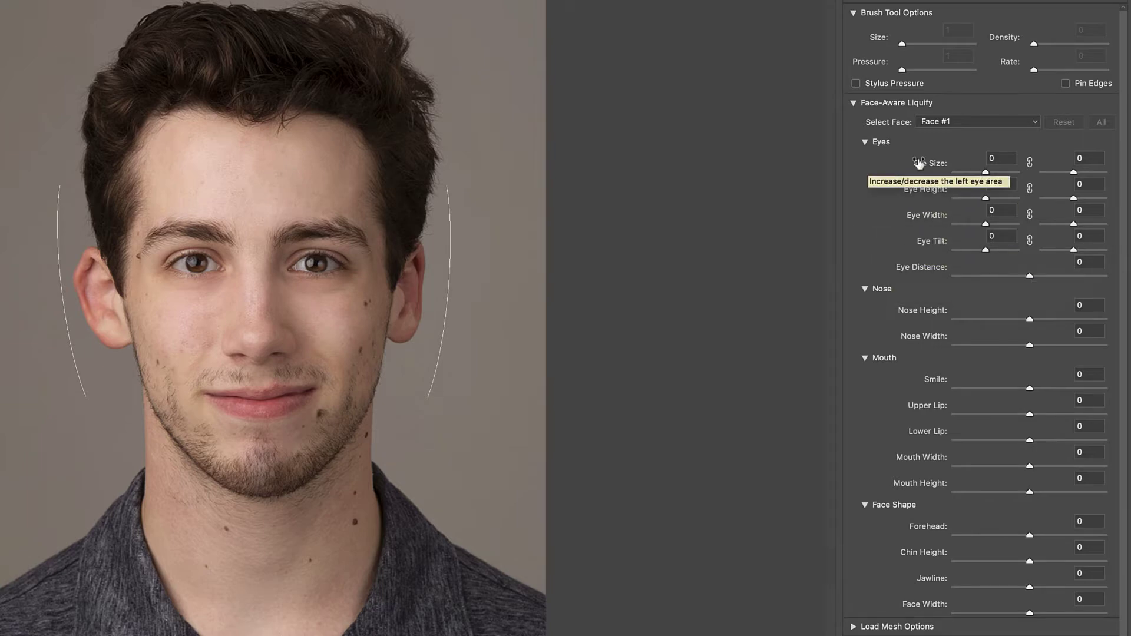
mouse_move(318, 265)
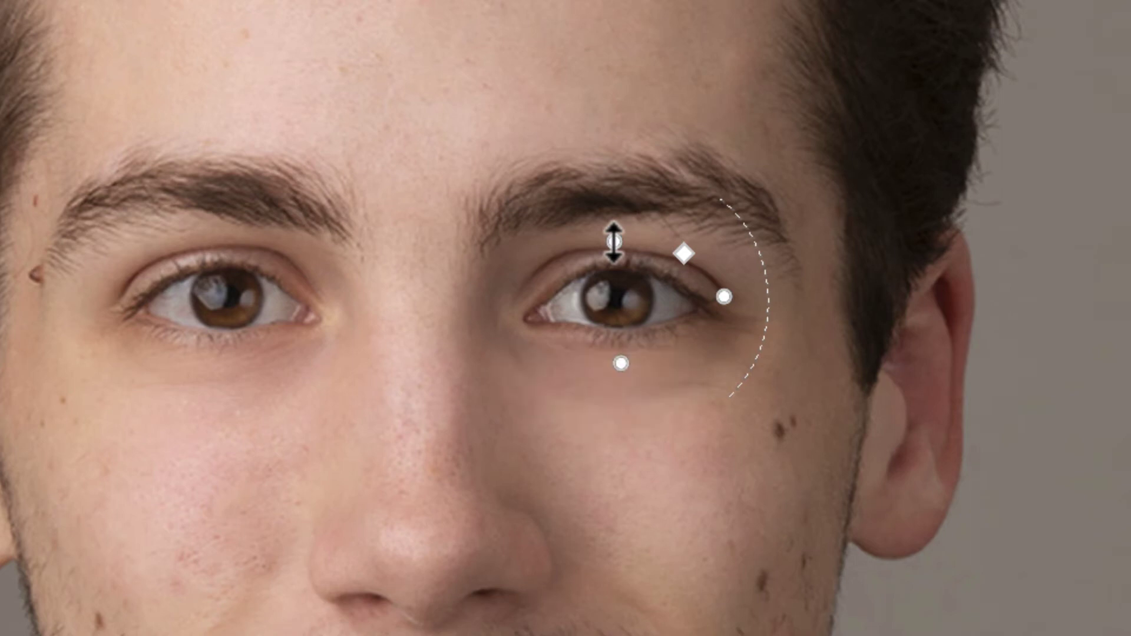
- Raise the right and left eye heights to their maximum on the canvas
mouse_move(614, 242)
left_mouse_down()
mouse_move(614, 35)
mouse_move(603, 250)
left_mouse_up()
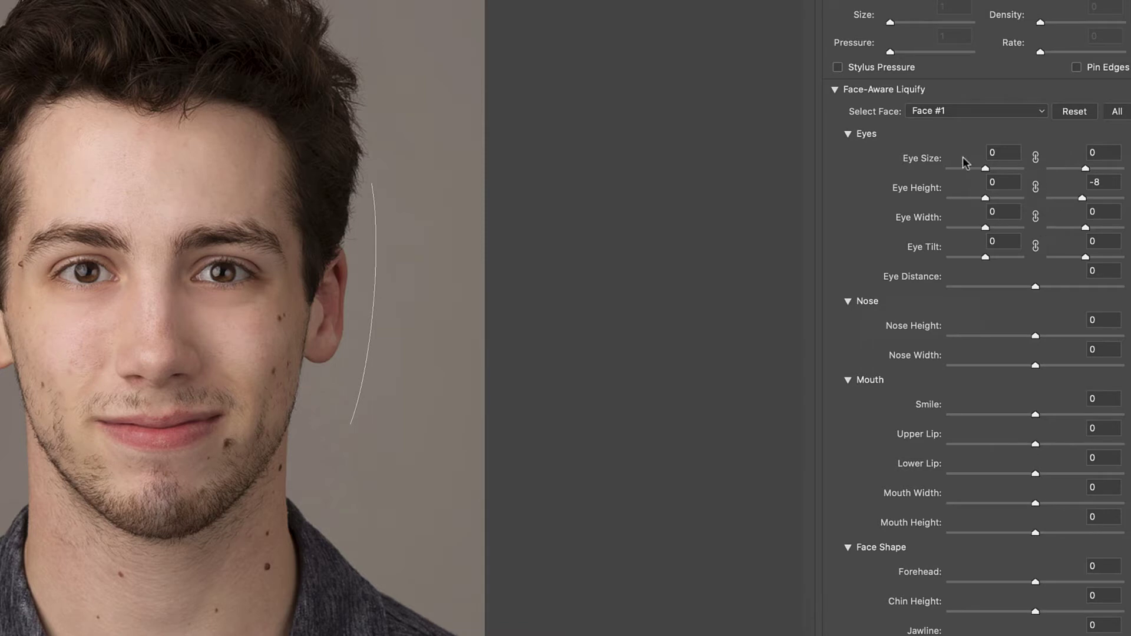
left_click_drag(224, 259, 232, 228)
mouse_move(88, 260)
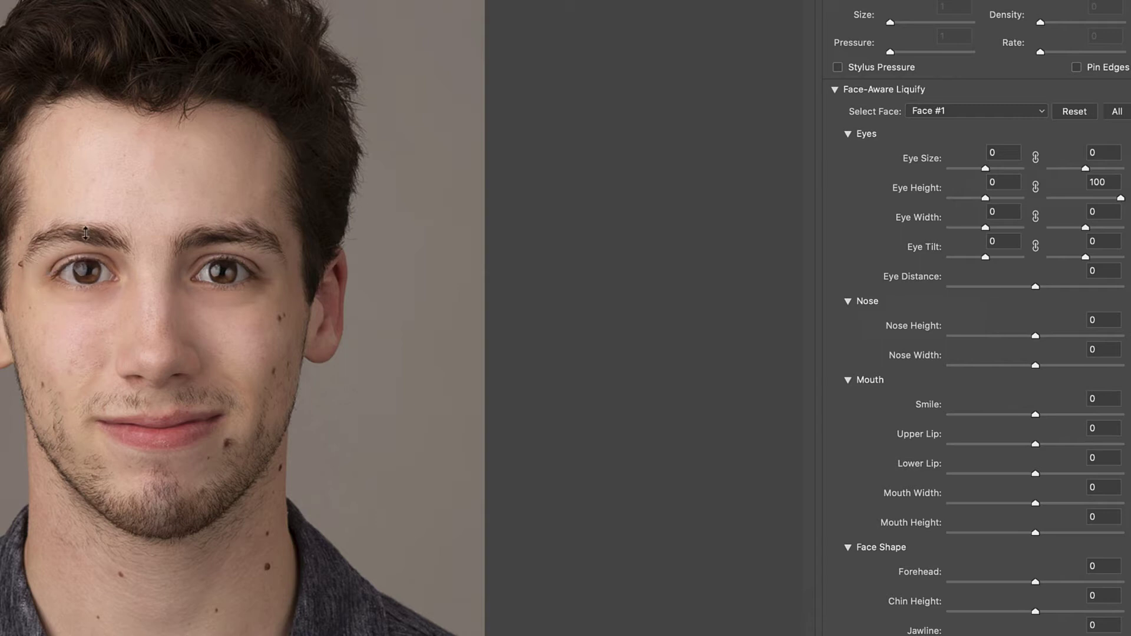
mouse_move(88, 251)
left_mouse_down()
mouse_move(89, 222)
mouse_move(92, 233)
left_mouse_up()
- Link the left and right eye Height, Size, Width and Tilt settings
left_click(1035, 187)
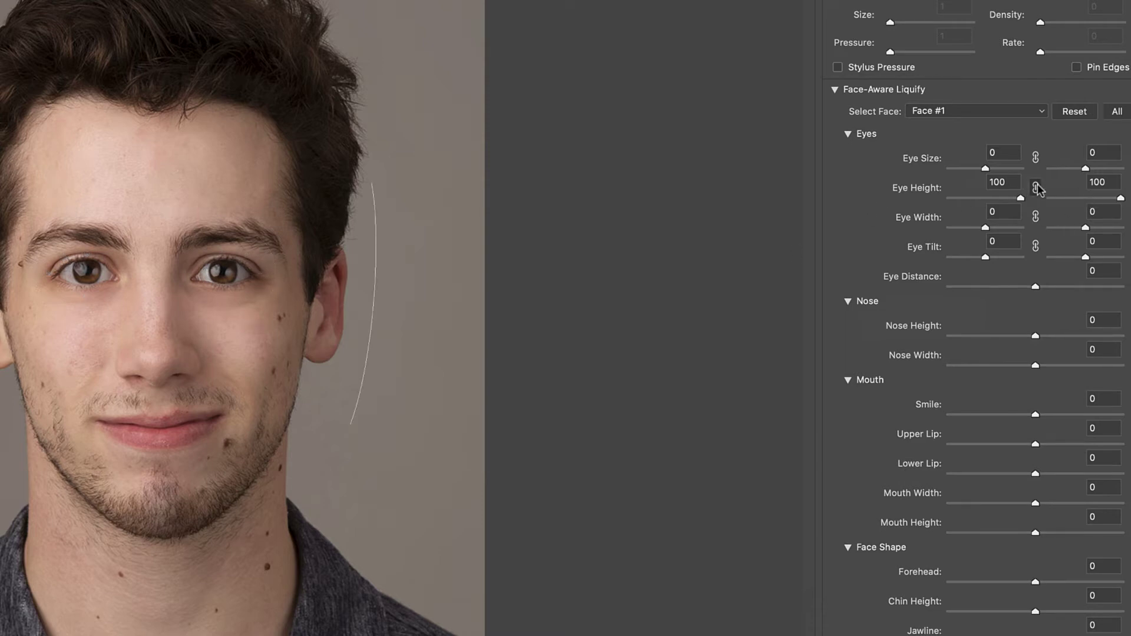
left_click(1036, 158)
left_click(1036, 217)
left_click(1035, 246)
- Set both eyes' Size, Width and Height to 100 and Eye Tilt to -100
mouse_move(242, 256)
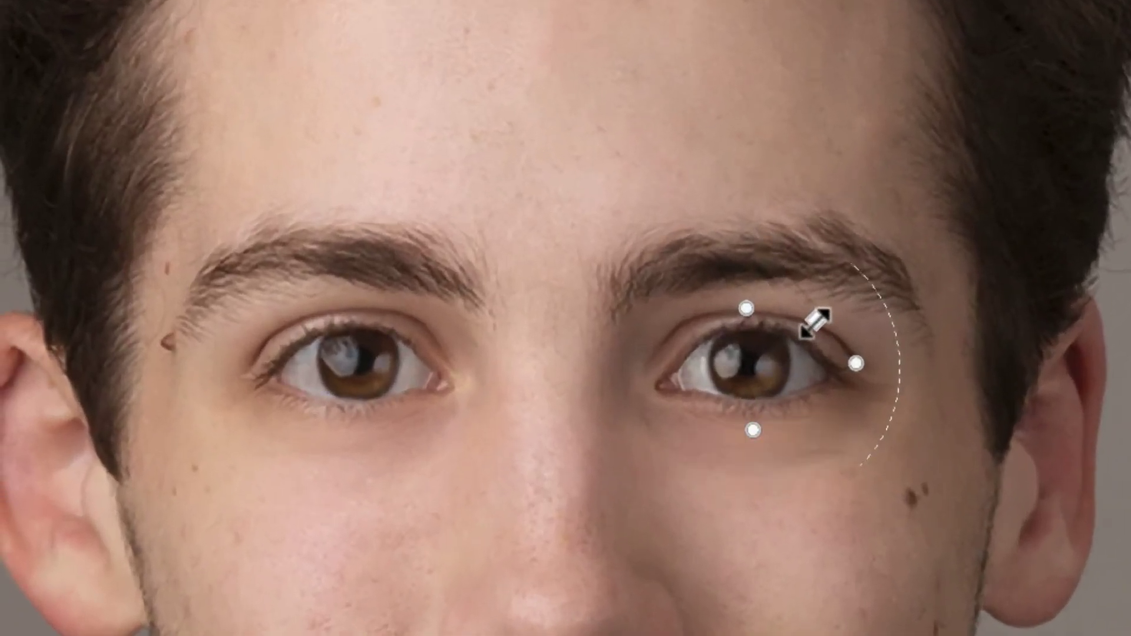
left_click_drag(711, 309, 733, 300)
left_click_drag(837, 312, 718, 414)
key("ctrl+z")
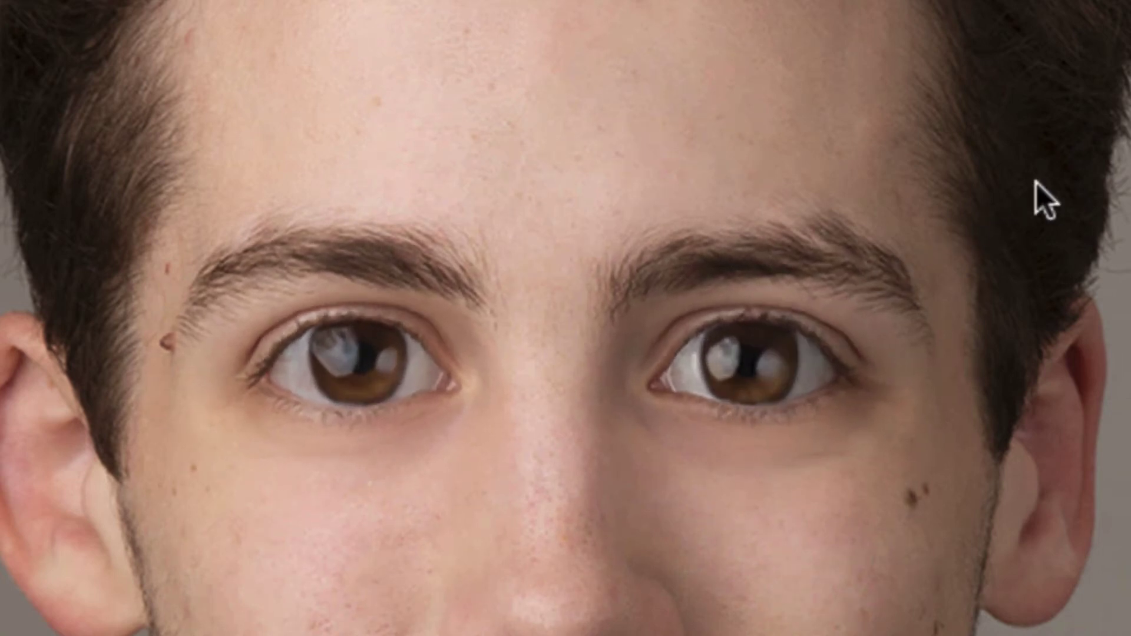
left_click_drag(894, 371, 984, 384)
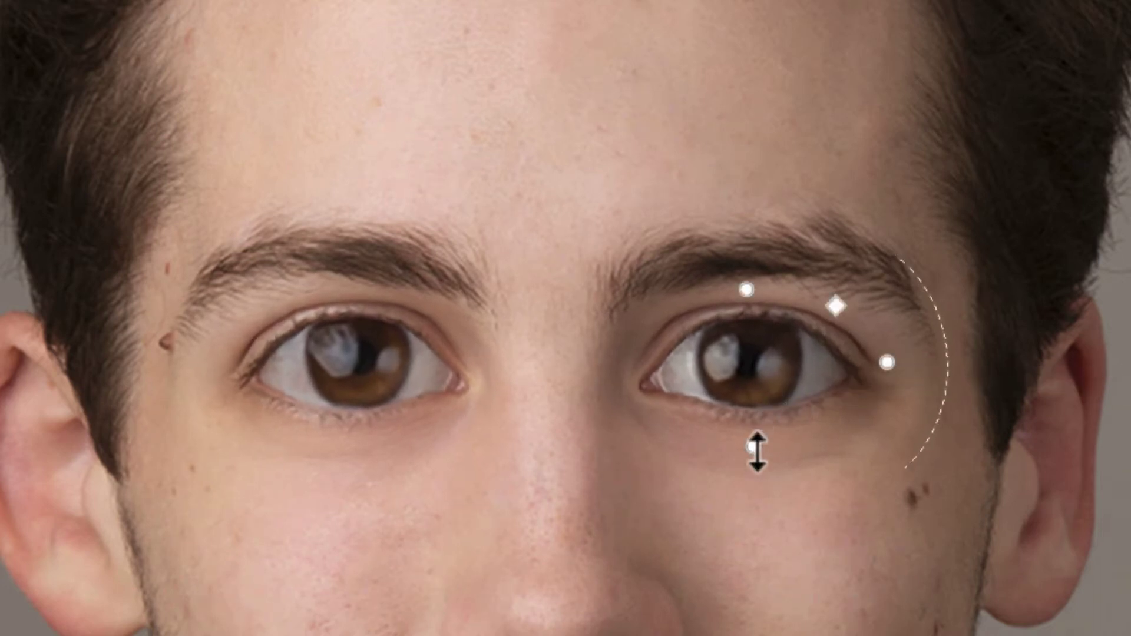
left_click_drag(752, 505, 758, 624)
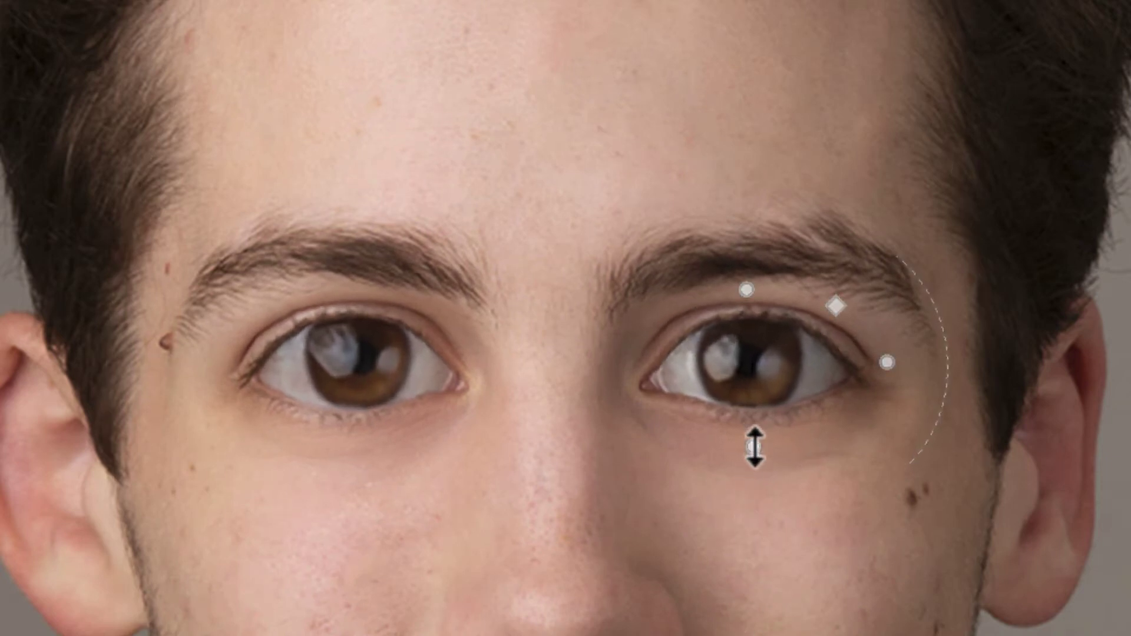
left_click_drag(752, 449, 765, 595)
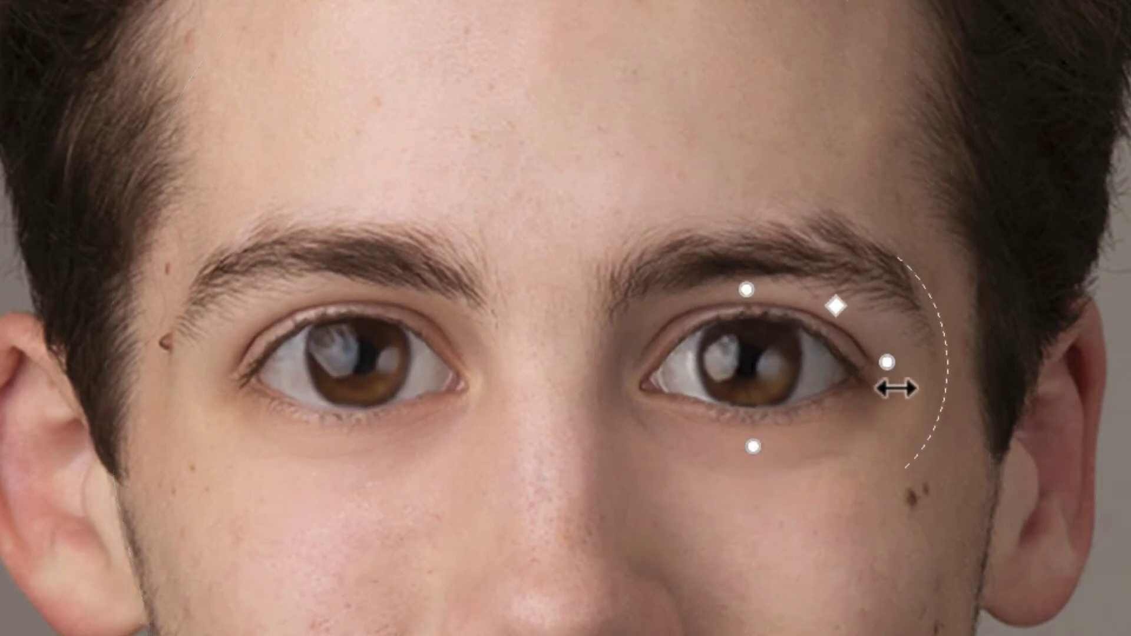
left_click_drag(947, 369, 896, 63)
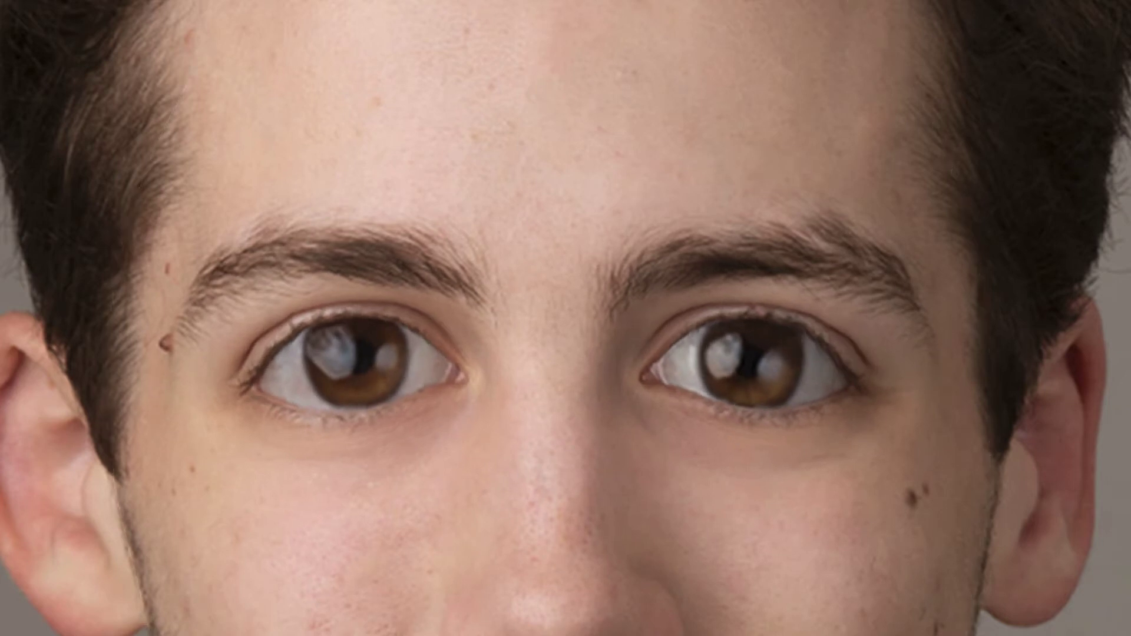
mouse_move(525, 361)
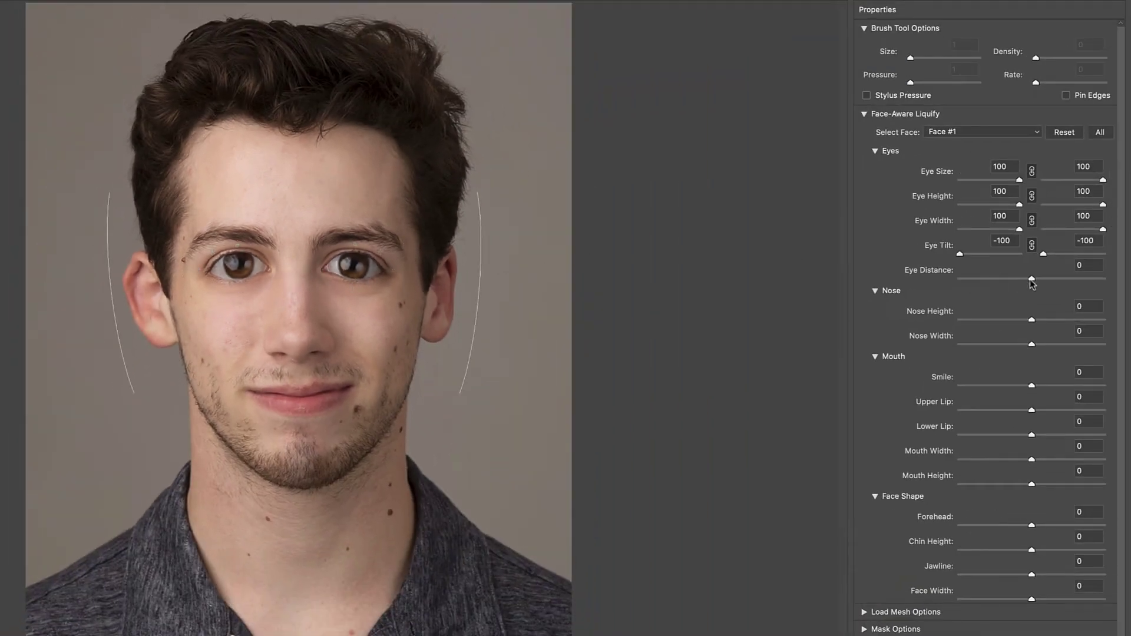
- Set Eye Distance to 79, then toggle the preview with P to compare before and after
left_click_drag(1032, 278, 1093, 293)
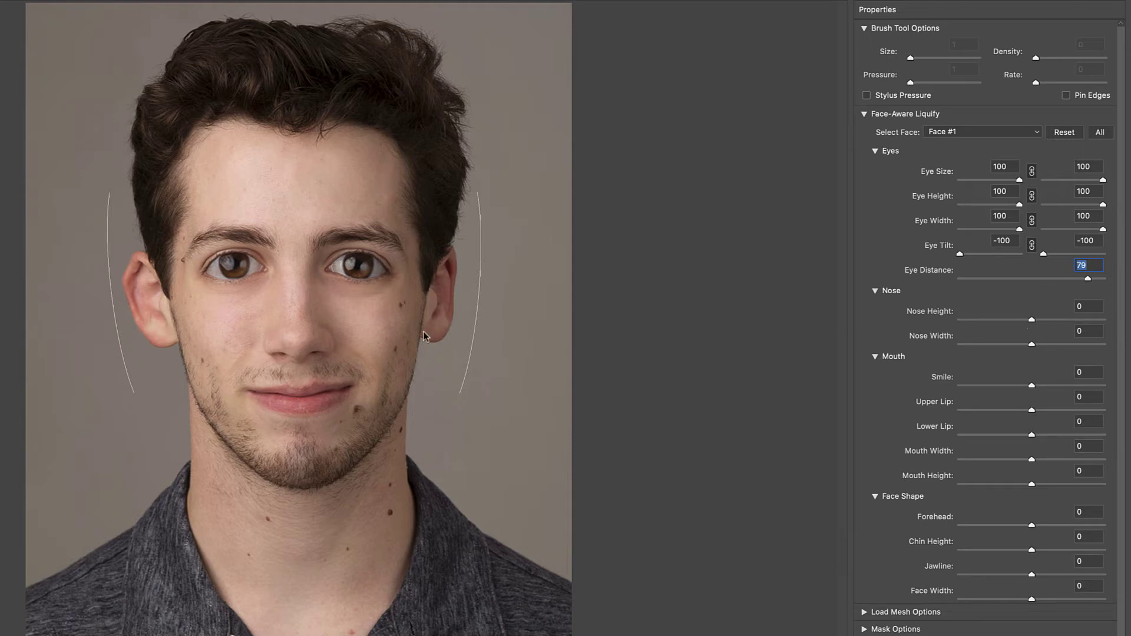
mouse_move(300, 320)
key("p")
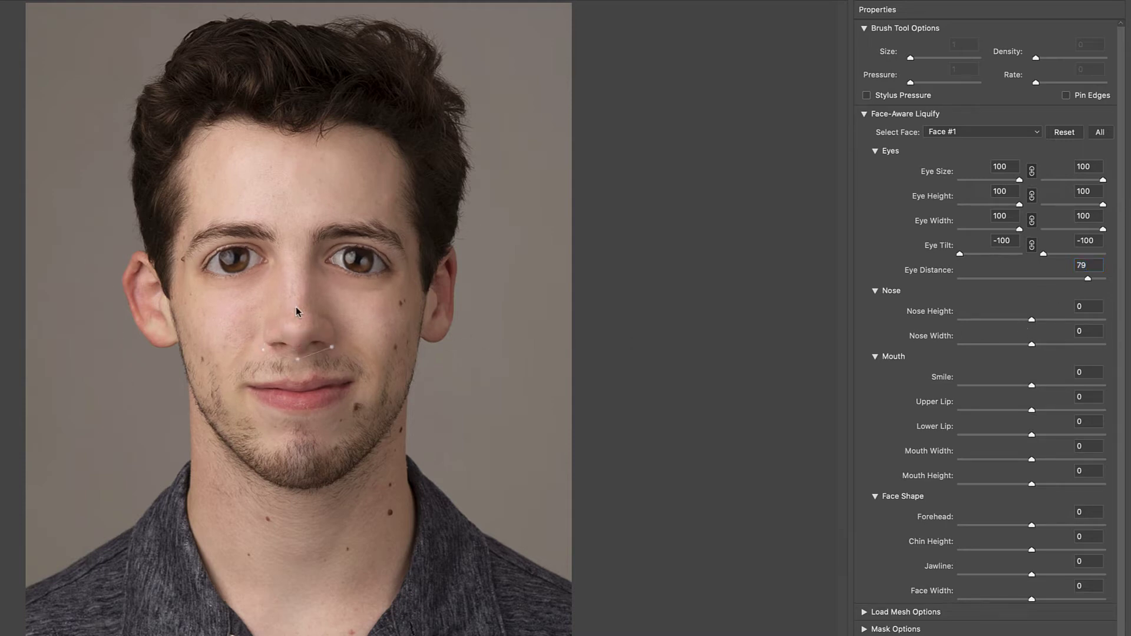
key("p")
key("p")
key("p")
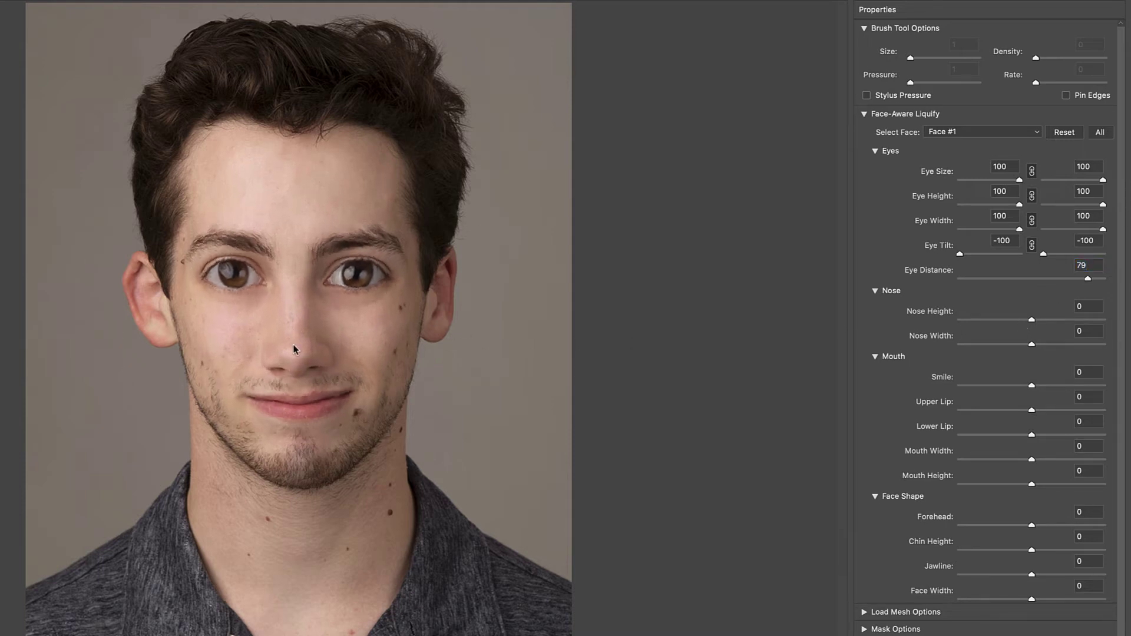
key("p")
key("p")
key("p")
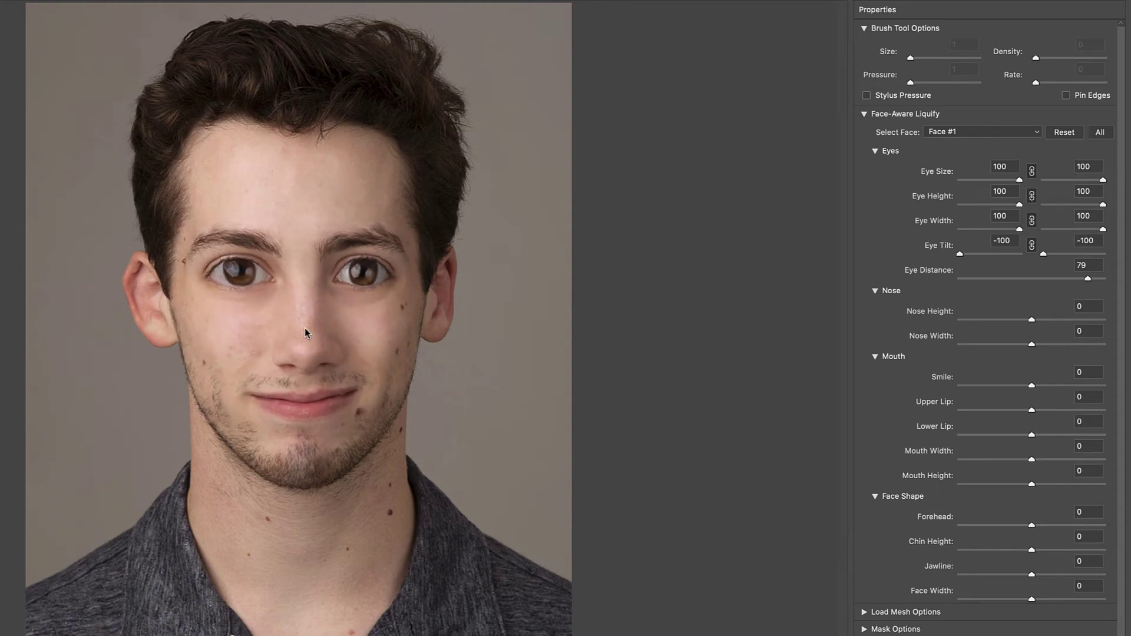
key("p")
key("p")
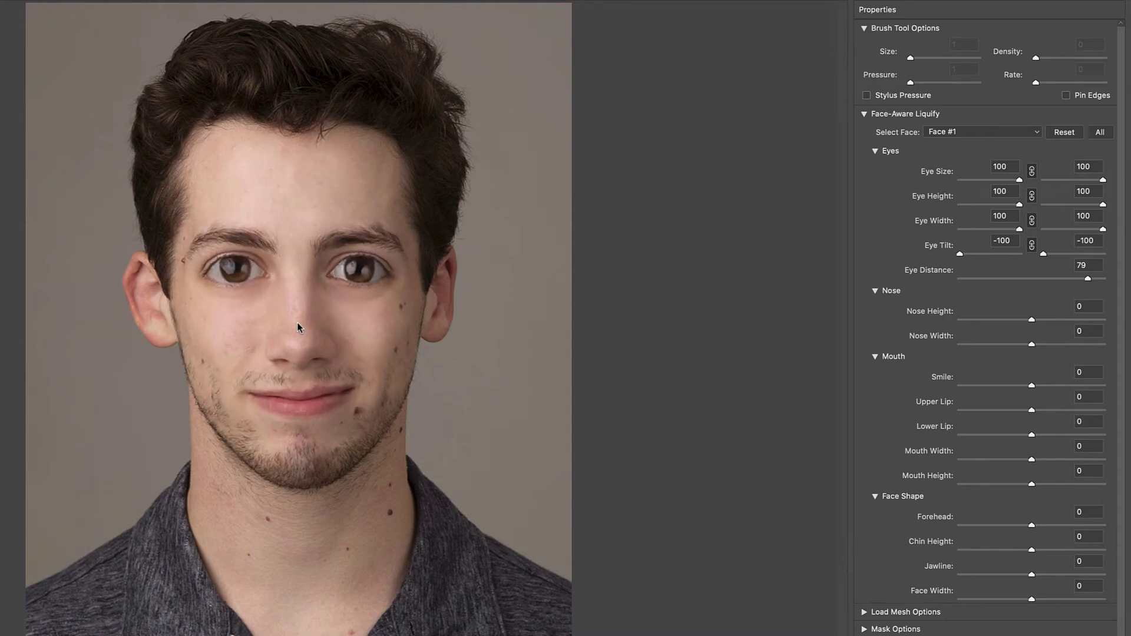
mouse_move(300, 366)
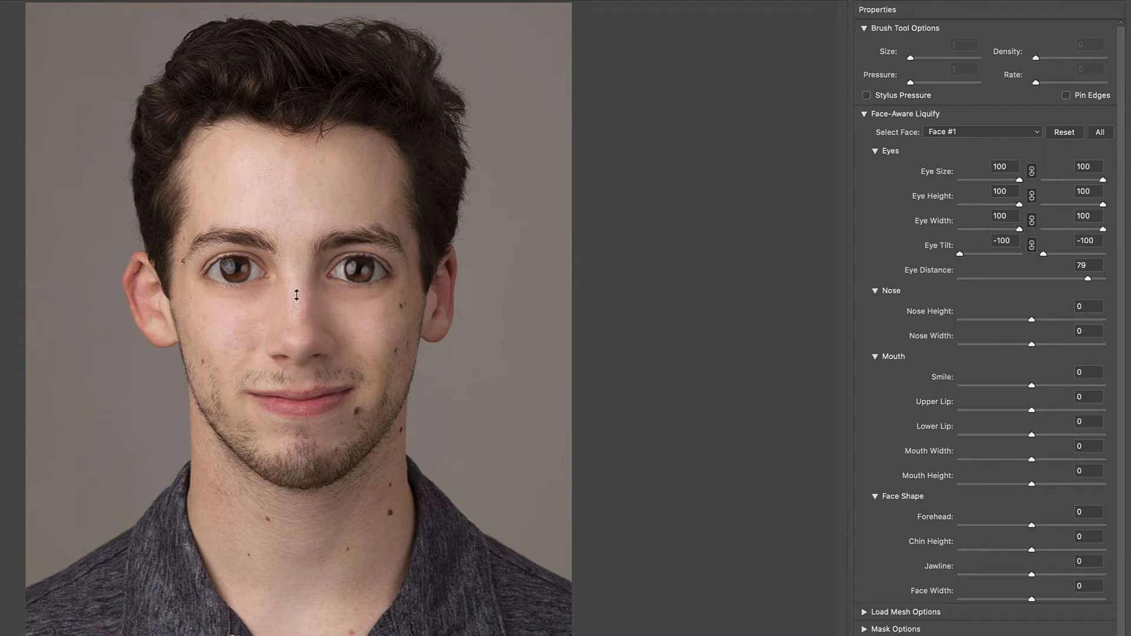
- Set Nose Height 100, Nose Width -100, Smile -100, Upper Lip 55 and Mouth Height -74
left_click_drag(299, 361, 298, 298)
left_click_drag(254, 344, 270, 345)
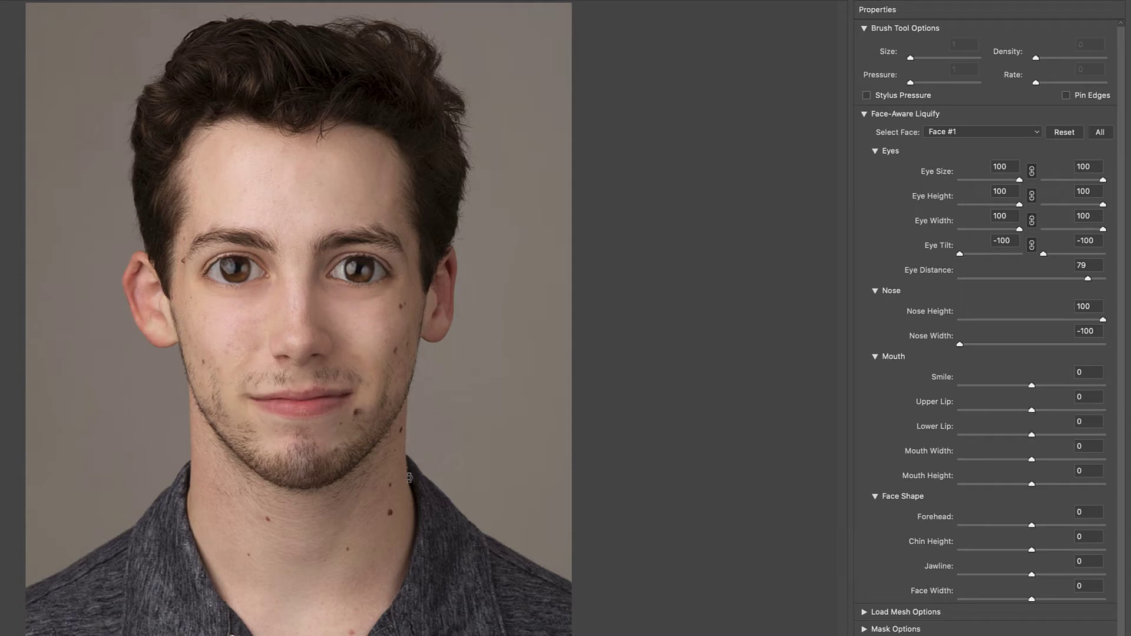
left_click_drag(339, 396, 363, 461)
left_click_drag(301, 385, 303, 412)
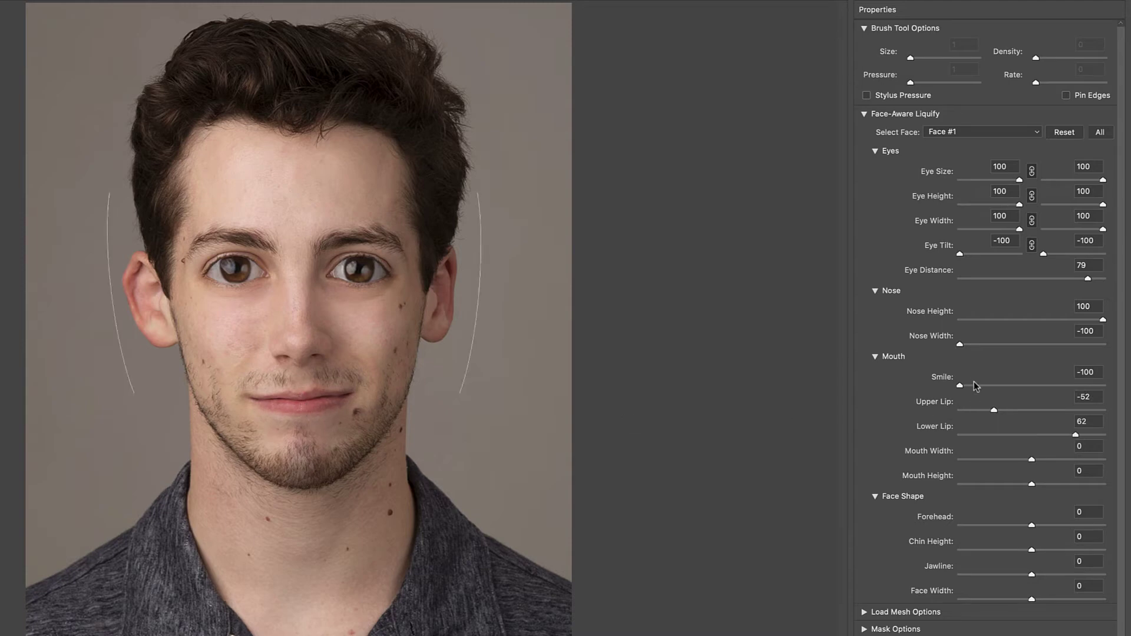
mouse_move(999, 411)
left_mouse_down()
mouse_move(1048, 412)
mouse_move(1007, 414)
left_mouse_up()
mouse_move(321, 395)
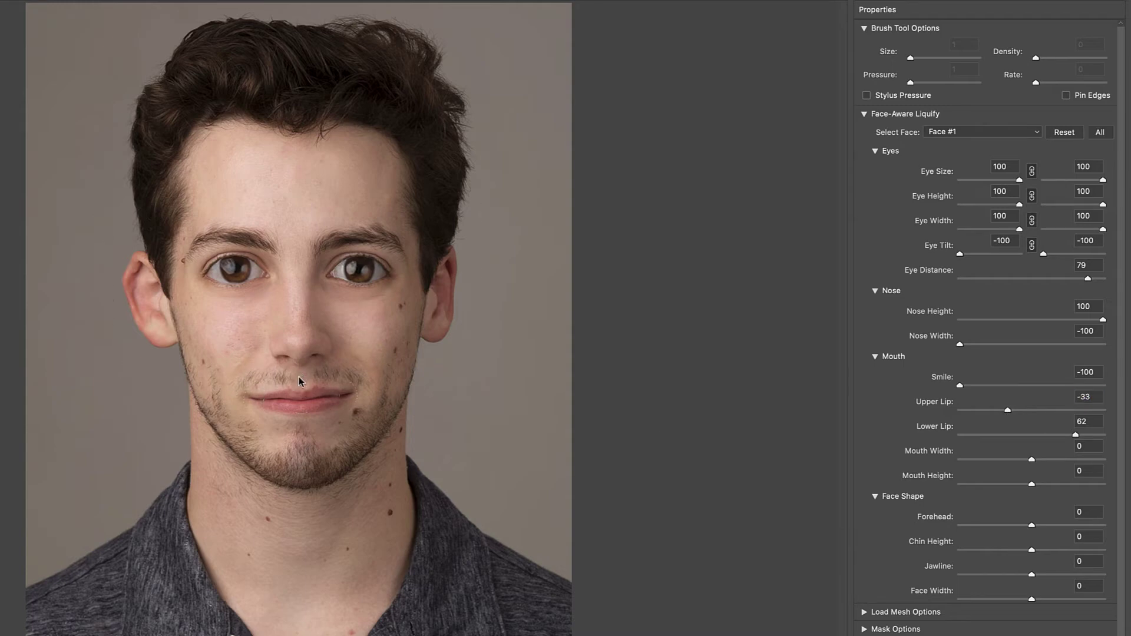
left_click_drag(299, 380, 301, 371)
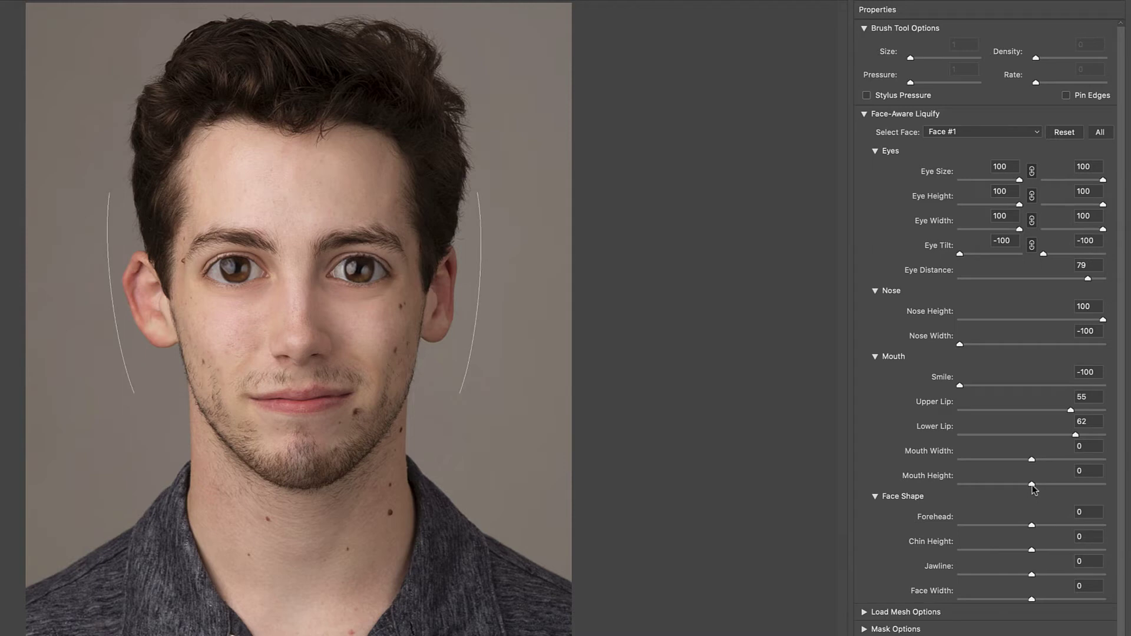
left_click_drag(1038, 487, 1049, 488)
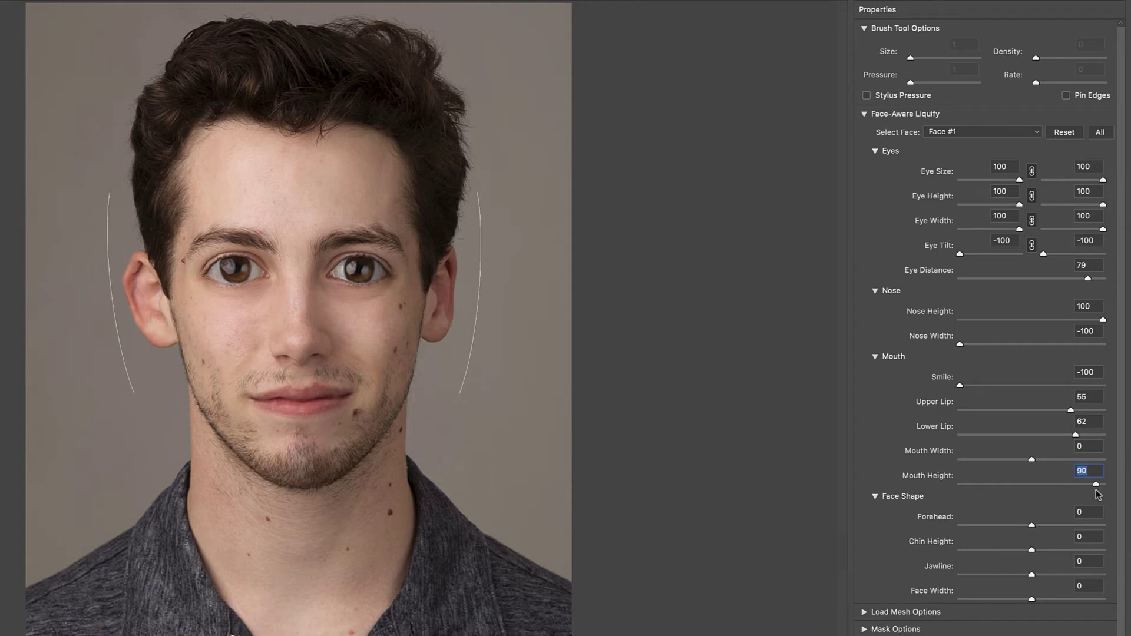
left_click_drag(1091, 489, 978, 486)
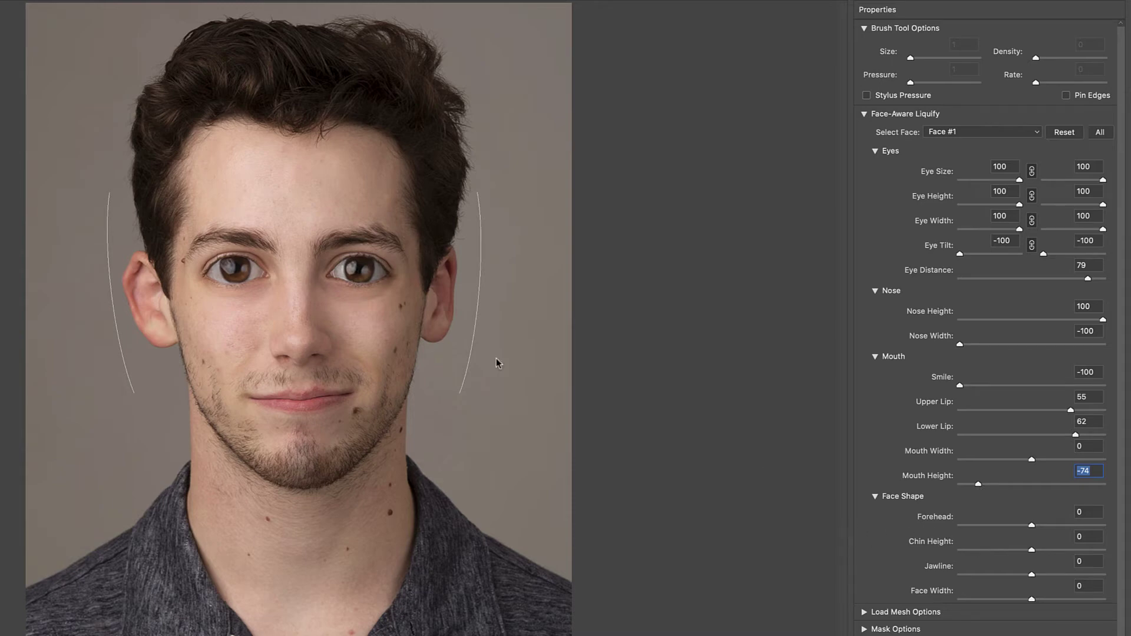
mouse_move(408, 364)
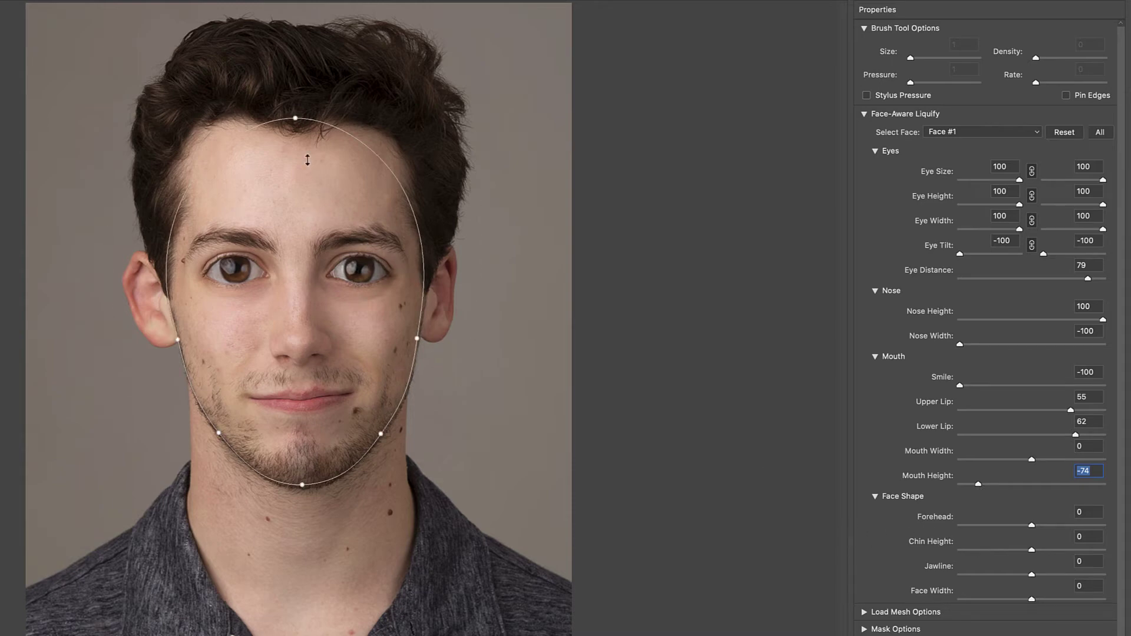
left_click(296, 121)
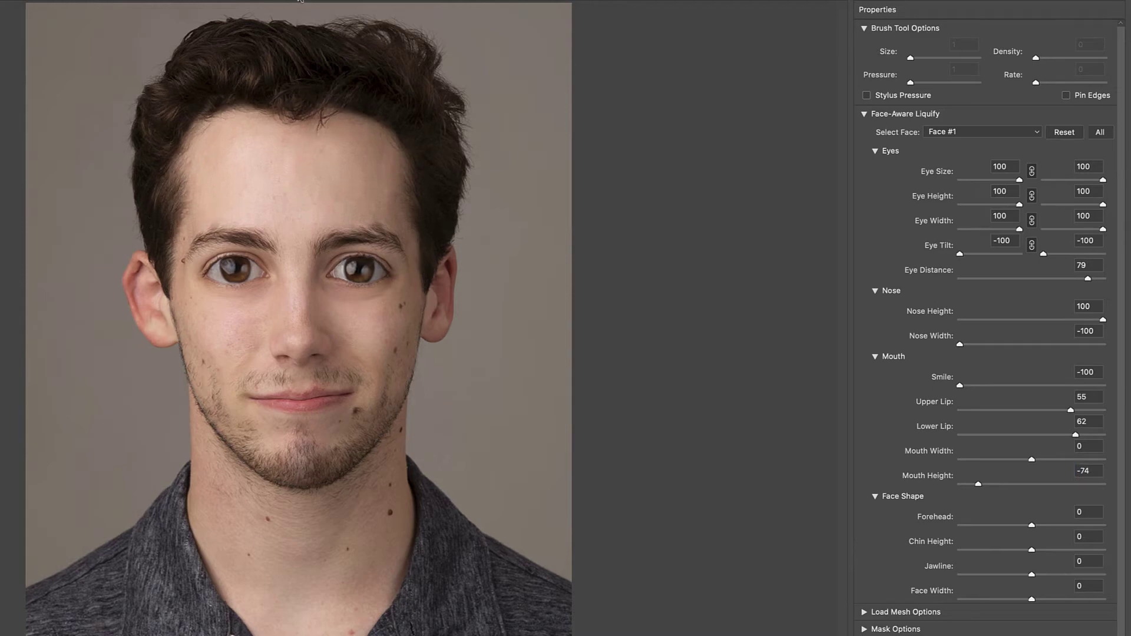
- Shrink the forehead, widen the face, and set Chin Height -100 and Jawline -99
left_click_drag(295, 187, 312, 233)
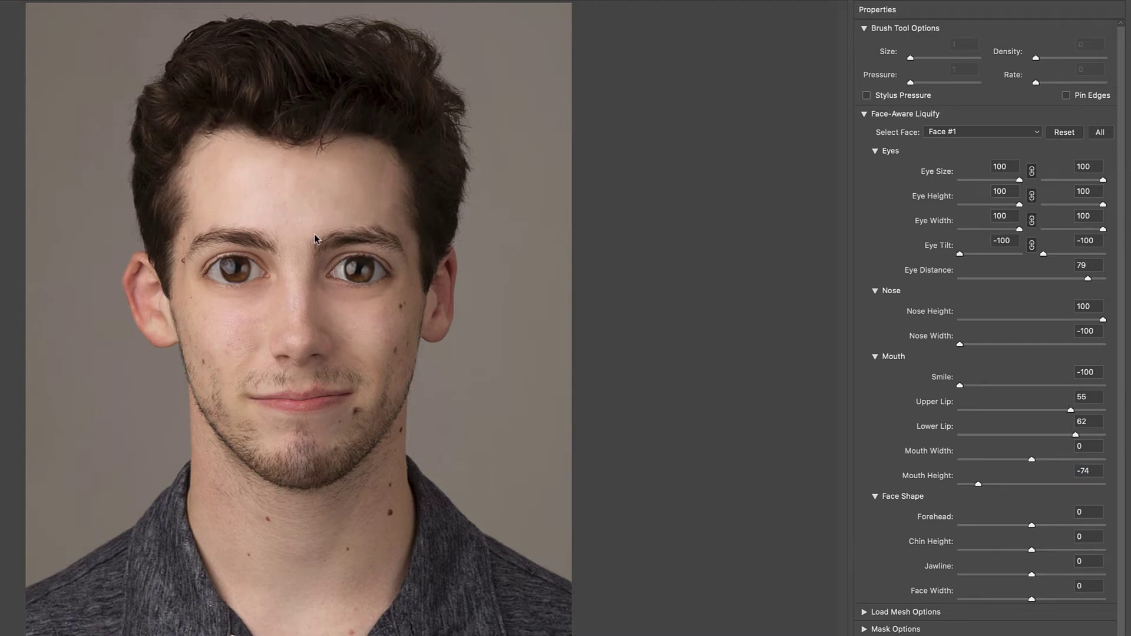
left_click_drag(172, 327, 319, 352)
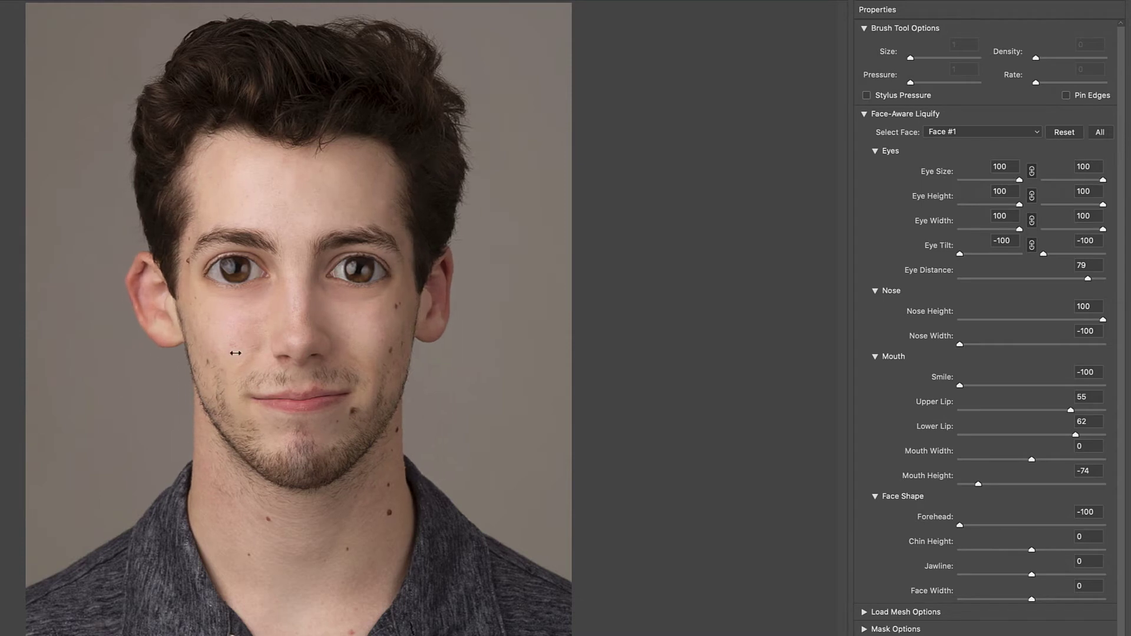
left_click_drag(235, 353, 71, 408)
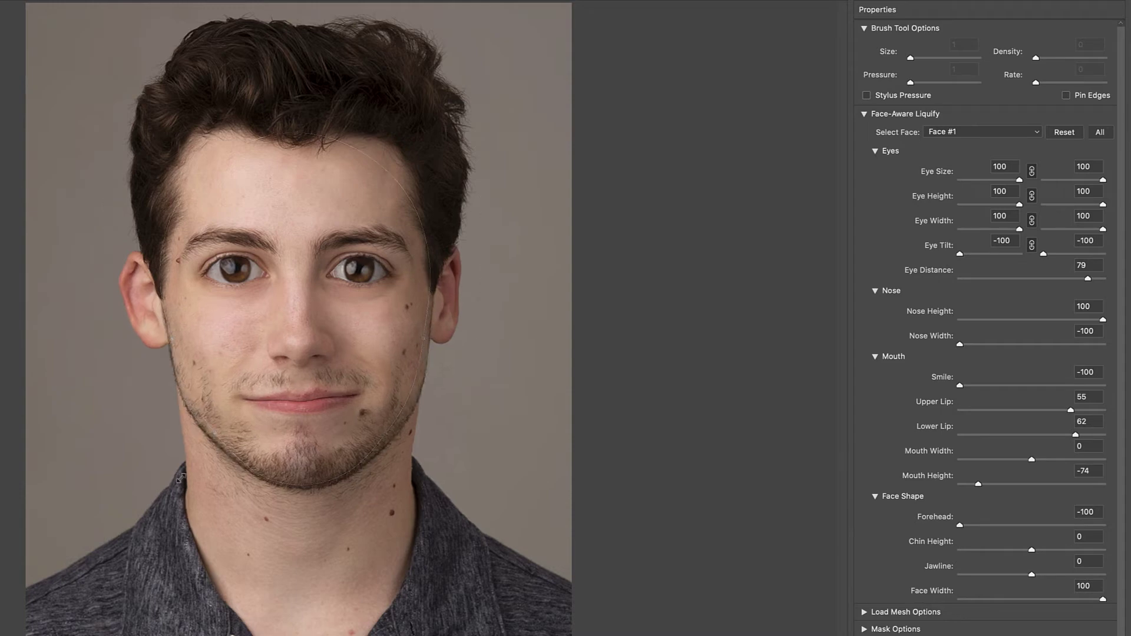
mouse_move(181, 477)
left_mouse_down()
mouse_move(168, 492)
mouse_move(178, 476)
left_mouse_up()
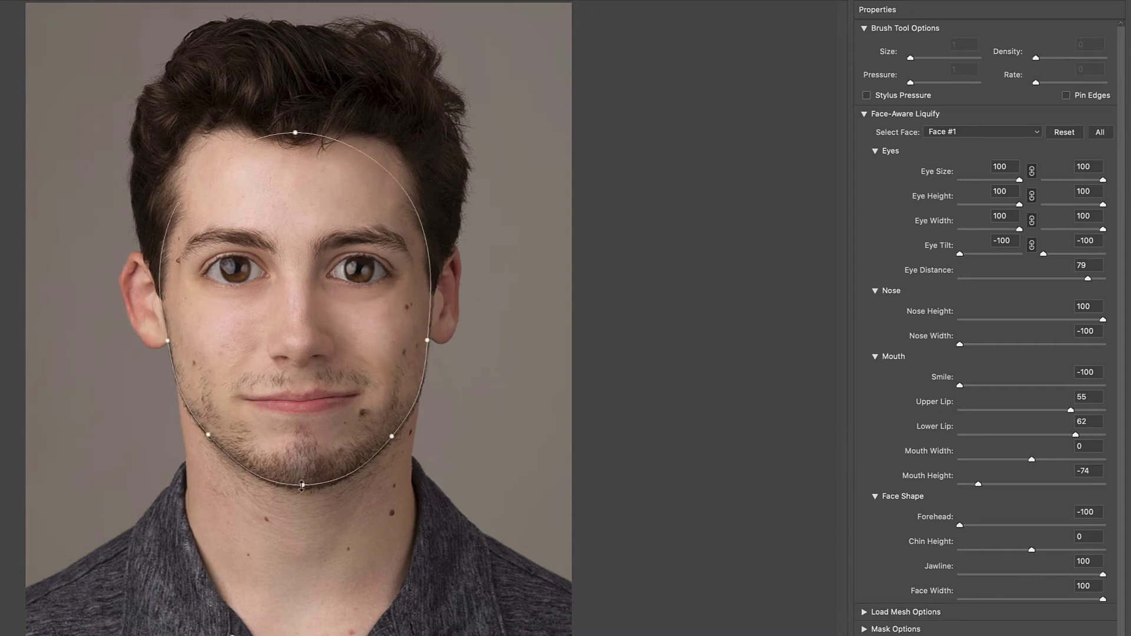
left_click_drag(298, 534, 298, 400)
left_click_drag(298, 408, 280, 563)
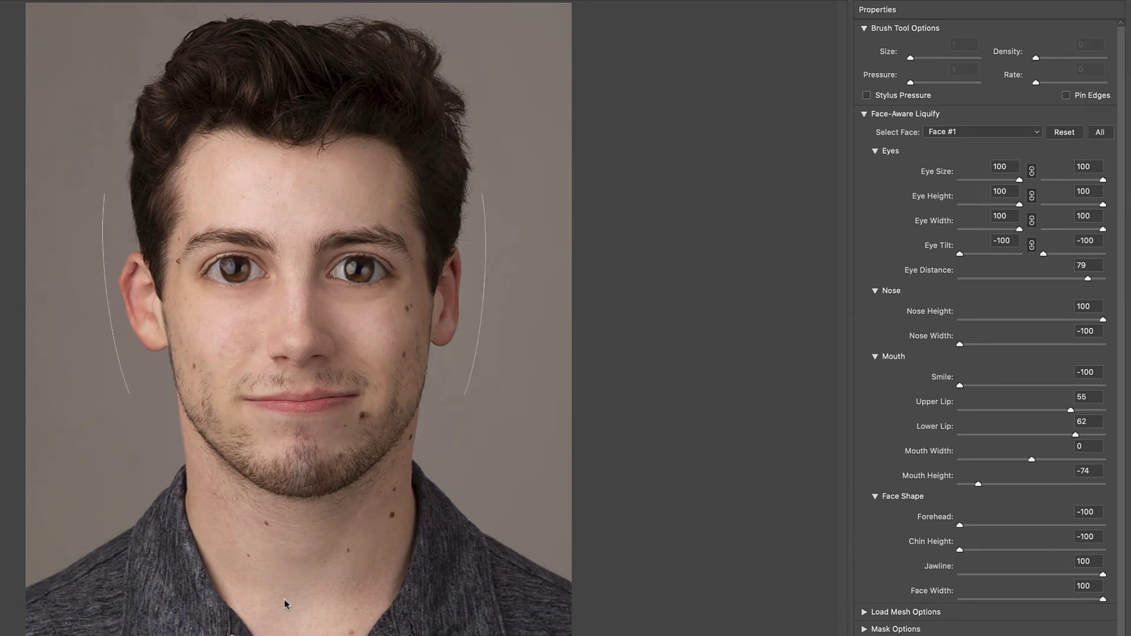
left_click_drag(397, 439, 347, 424)
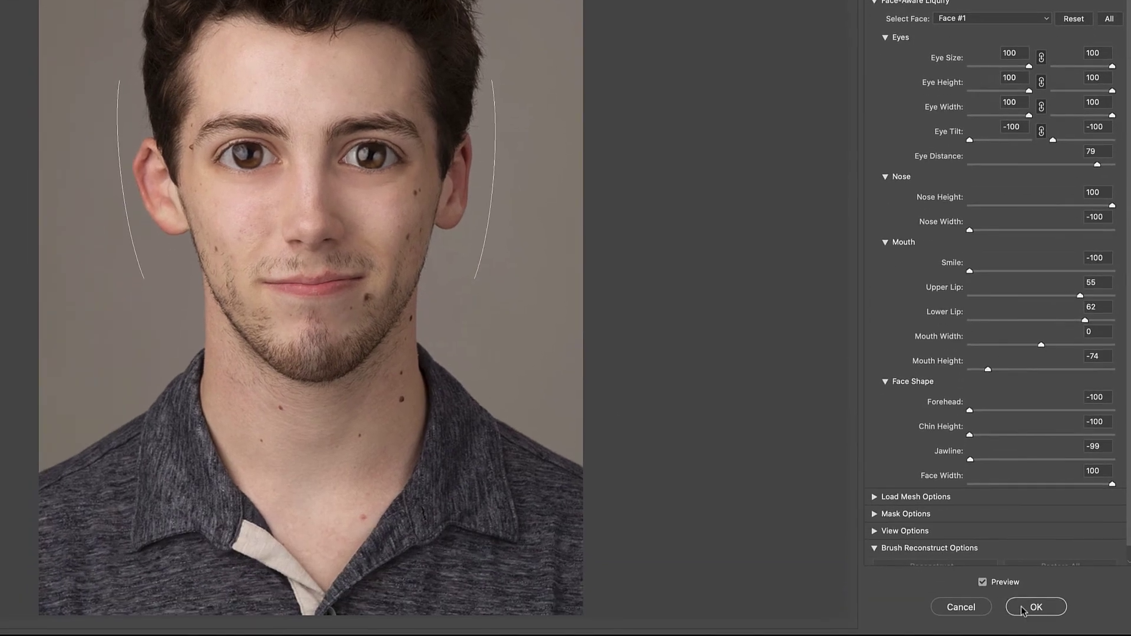
- Apply Liquify as a smart filter, then toggle Smart Filters and Liquify visibility to compare
left_click(1023, 609)
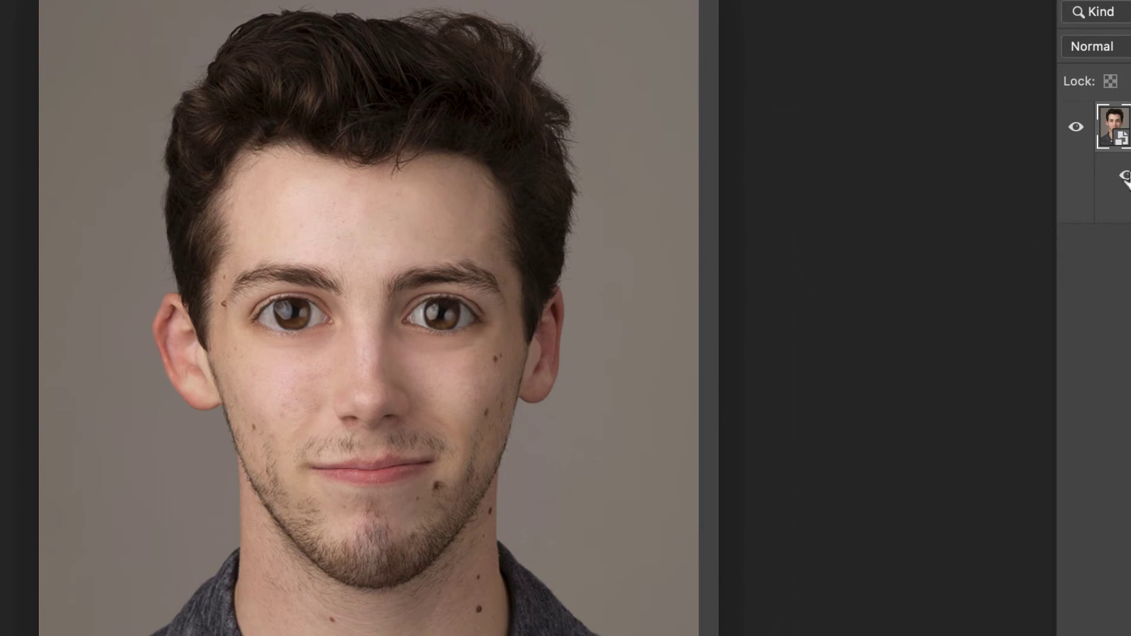
left_click_drag(1128, 6, 903, 38)
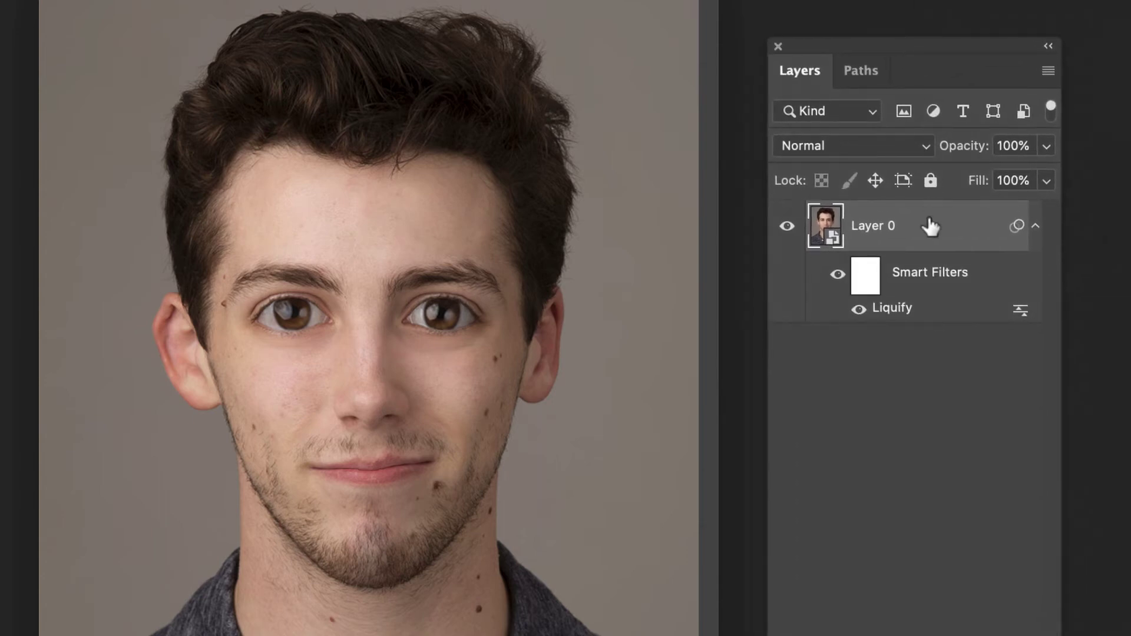
left_click(838, 275)
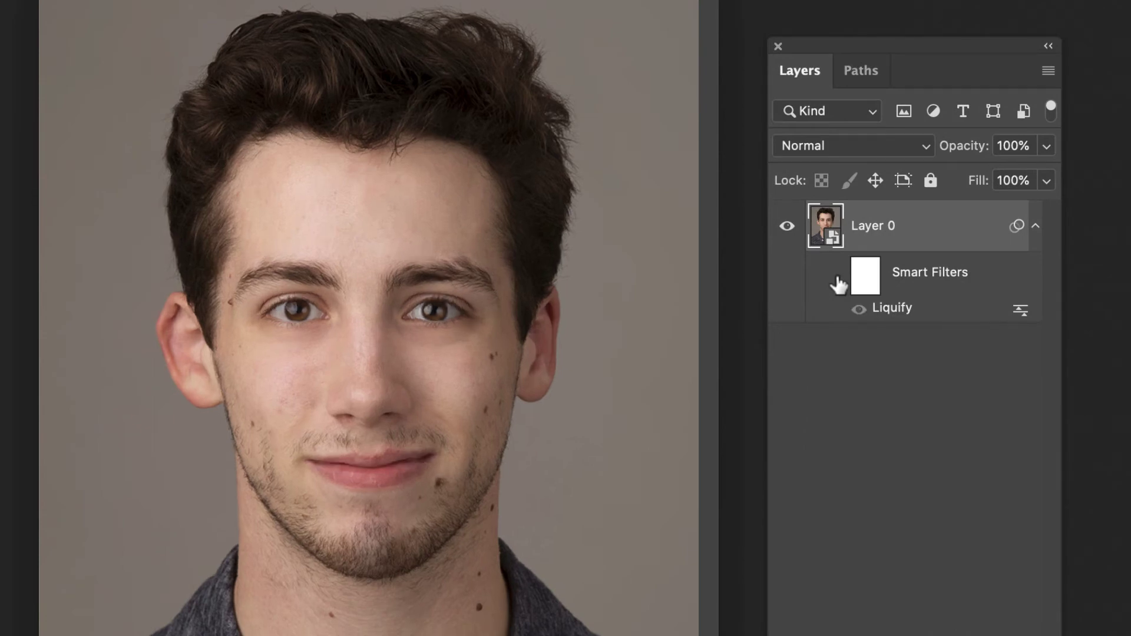
left_click(838, 275)
left_click(838, 275)
left_click(837, 277)
left_click(859, 309)
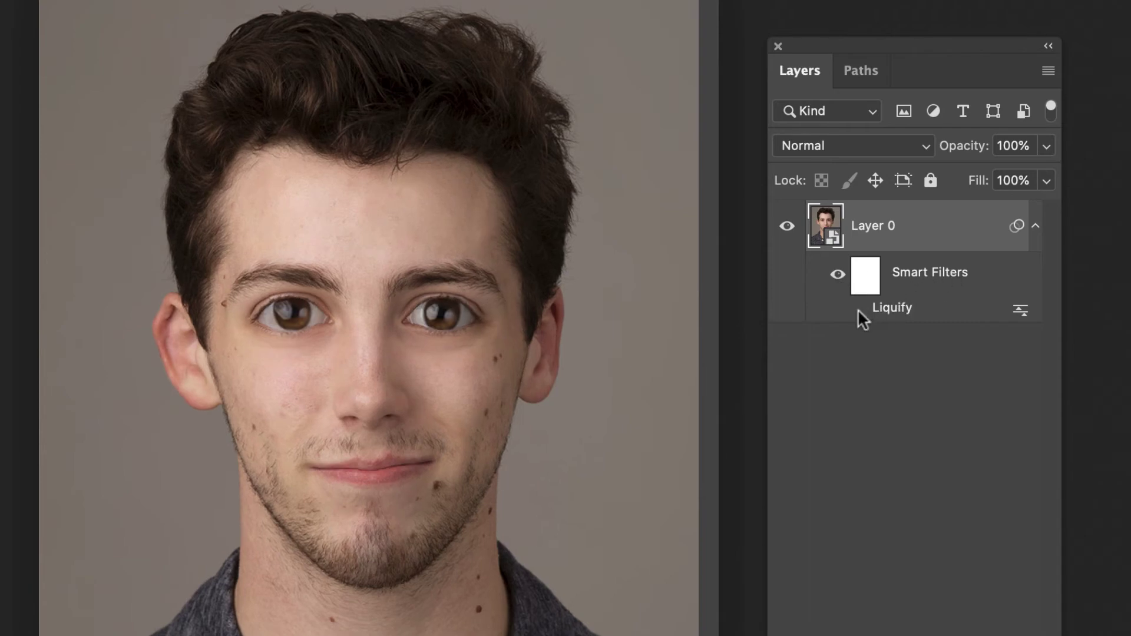
left_click(859, 309)
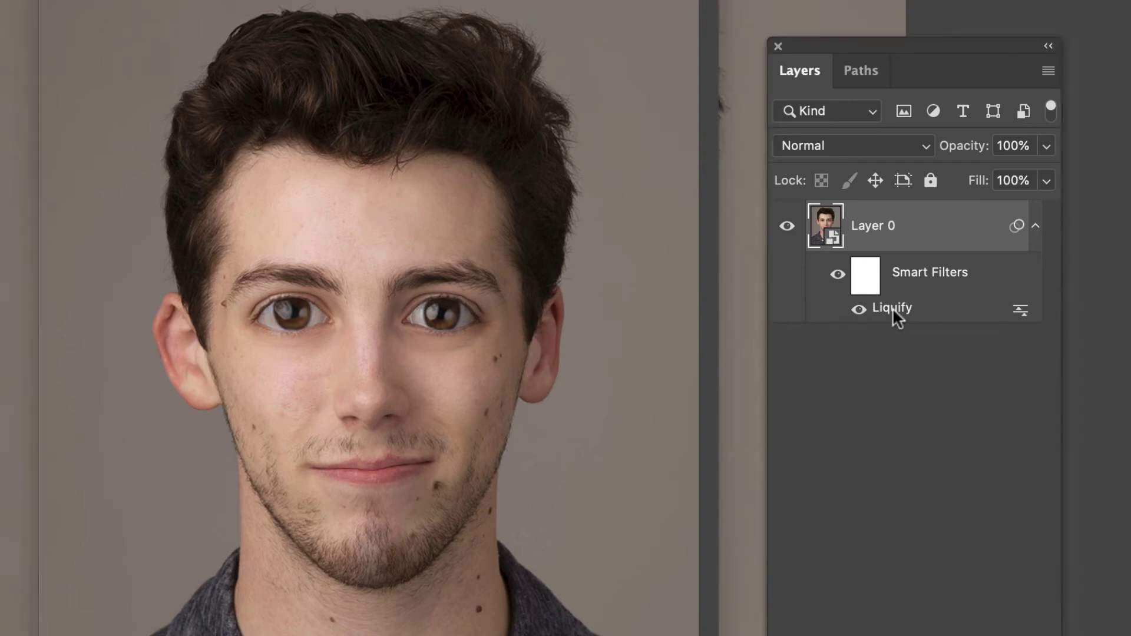
- Re-edit the Liquify smart filter: Eye Height -98/-100, Nose Width 100, then apply
double_click(892, 308)
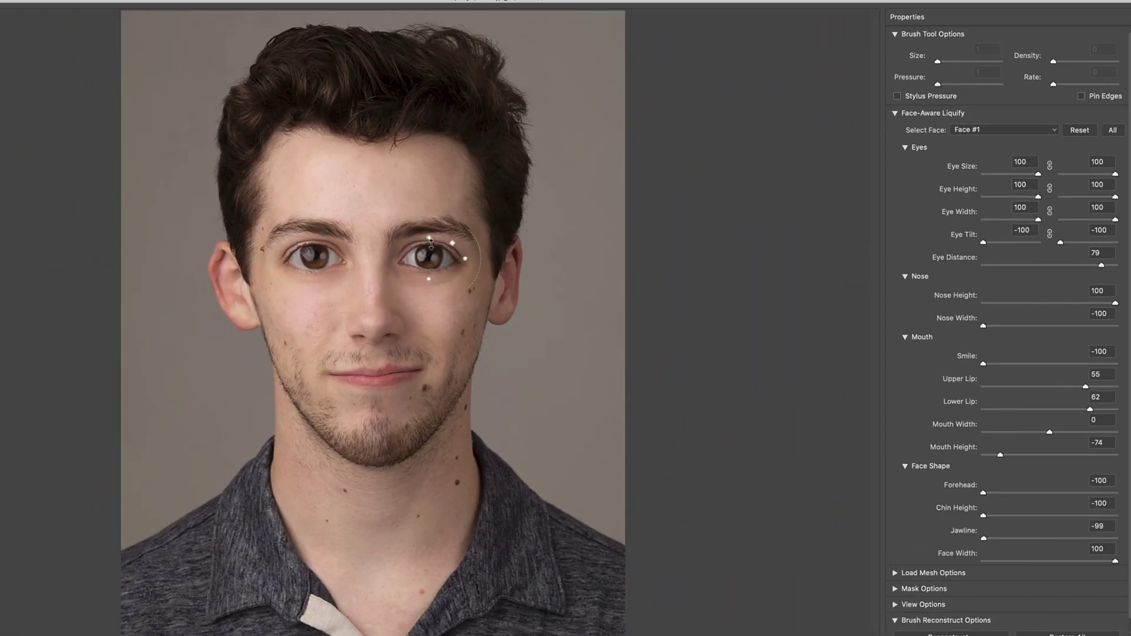
left_click_drag(437, 257, 436, 268)
left_click_drag(312, 238, 313, 246)
left_click_drag(408, 343, 427, 343)
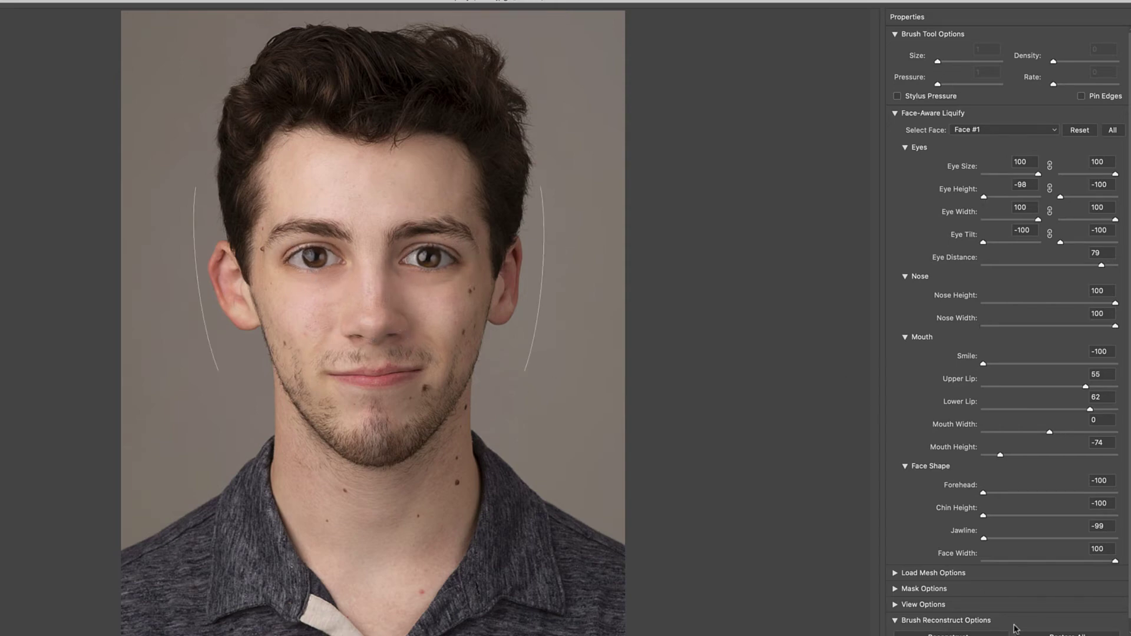
key("Return")
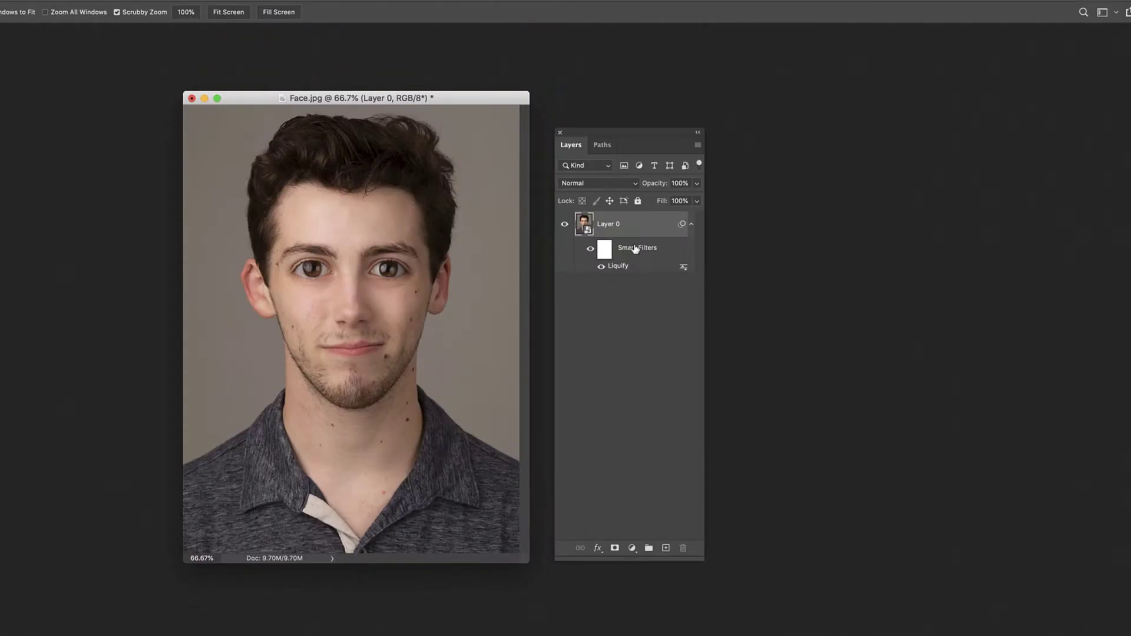
- Delete the Liquify smart filter from Layer 0 and reopen Liquify with all face sliders at 0
mouse_move(618, 266)
left_mouse_down()
mouse_move(632, 264)
mouse_move(646, 399)
mouse_move(683, 551)
left_mouse_up()
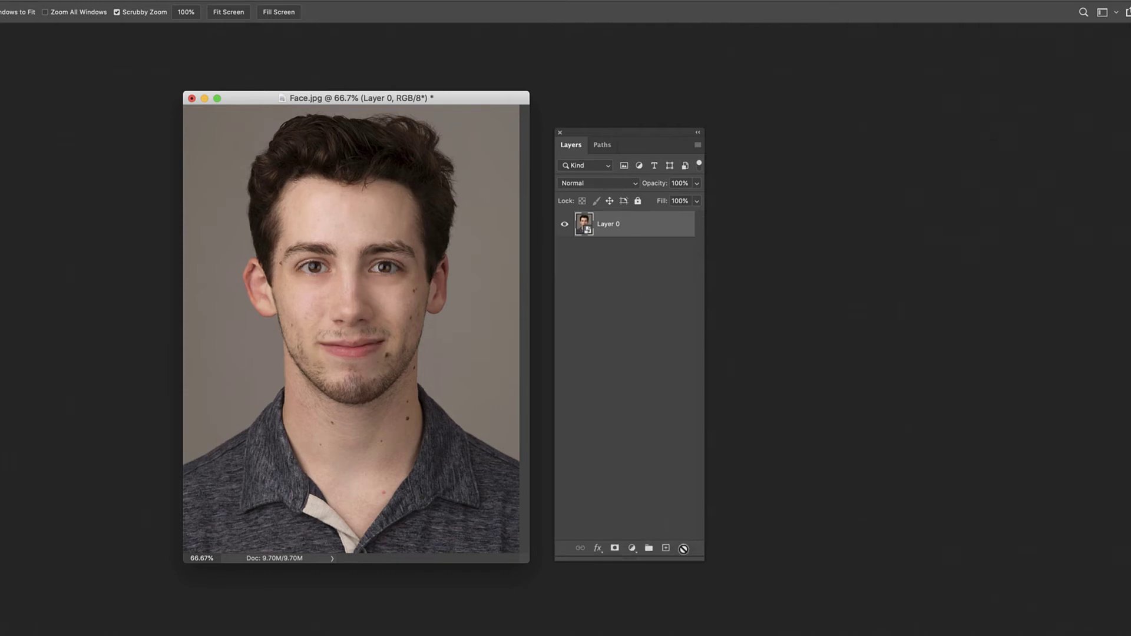
left_click_drag(439, 101, 435, 113)
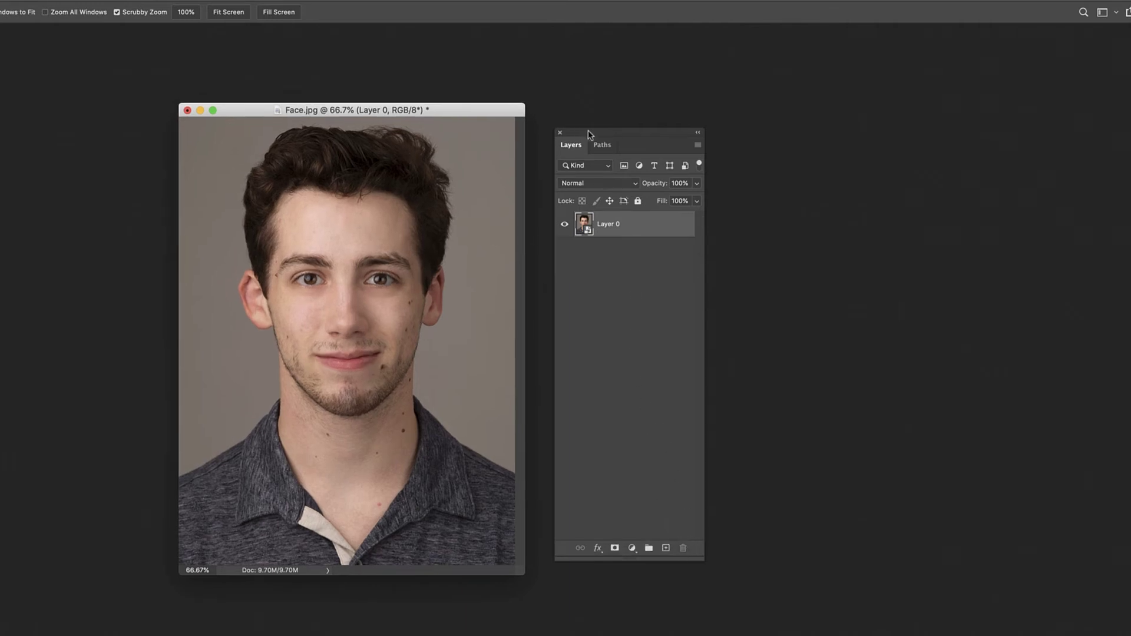
left_click_drag(596, 132, 594, 115)
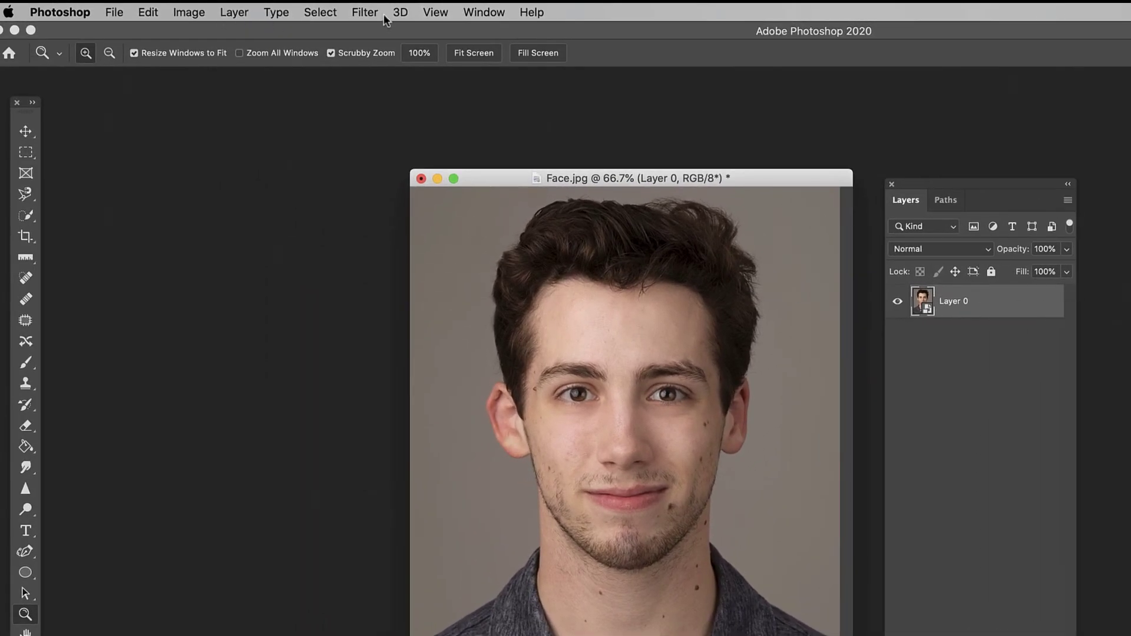
left_click(362, 13)
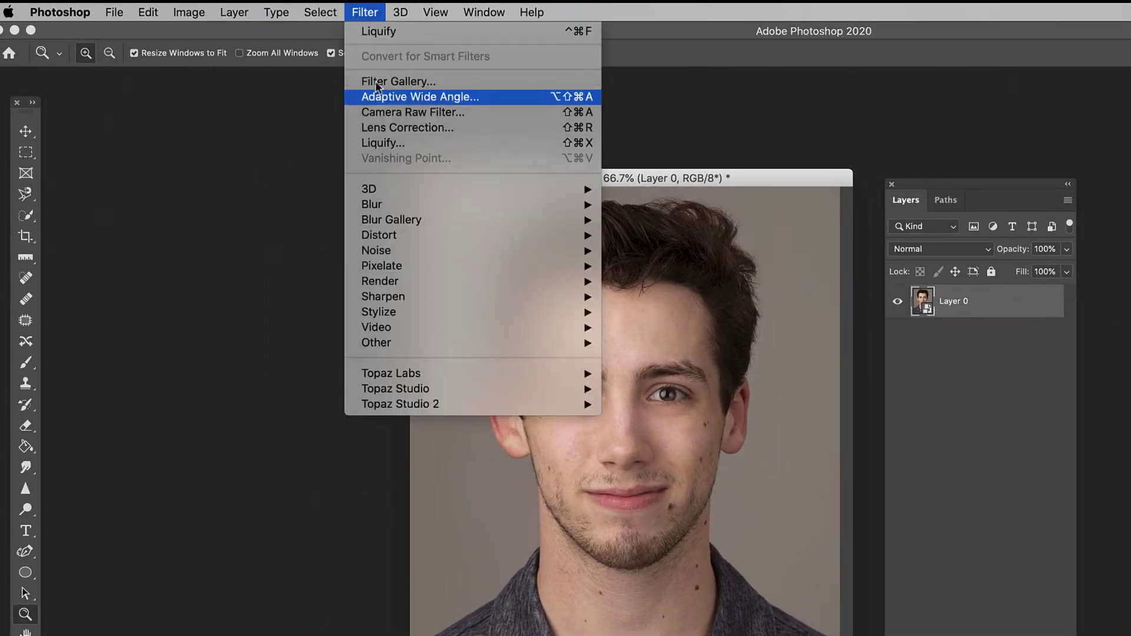
left_click(394, 143)
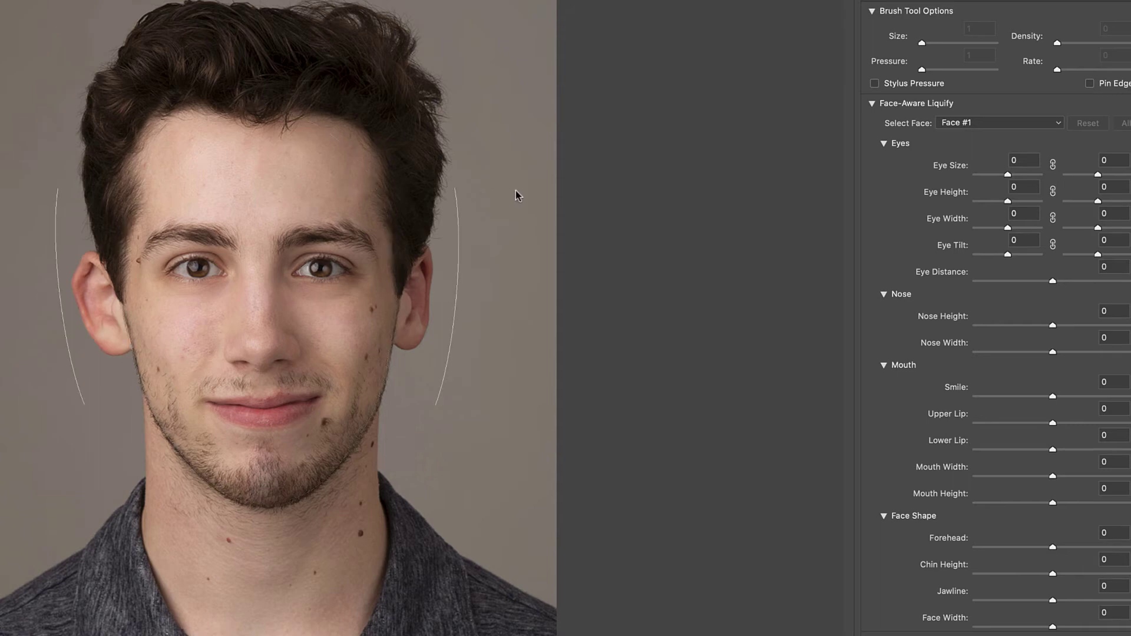
- Unlink the left and right eye settings and slightly enlarge only the right eye
left_click(1052, 218)
left_click(1053, 192)
left_click(1053, 165)
left_click(1052, 192)
left_click(1053, 218)
left_click(1054, 244)
mouse_move(330, 278)
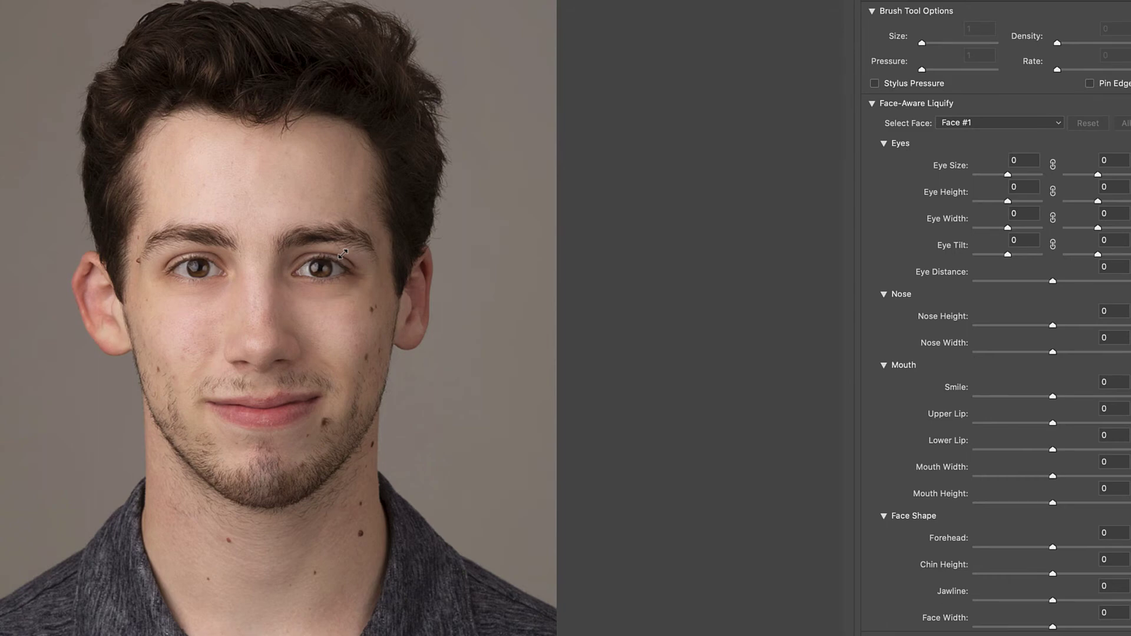
left_click_drag(342, 255, 345, 252)
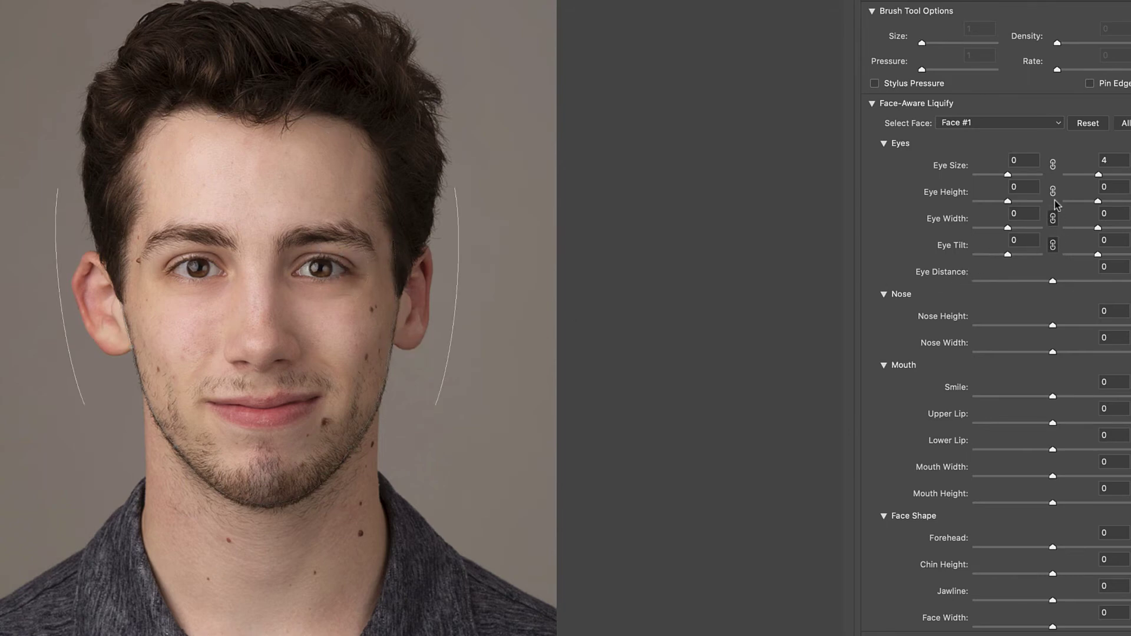
- Link Eye Size and enlarge both eyes through 13 and 40 to Eye Size 49
left_click(1052, 165)
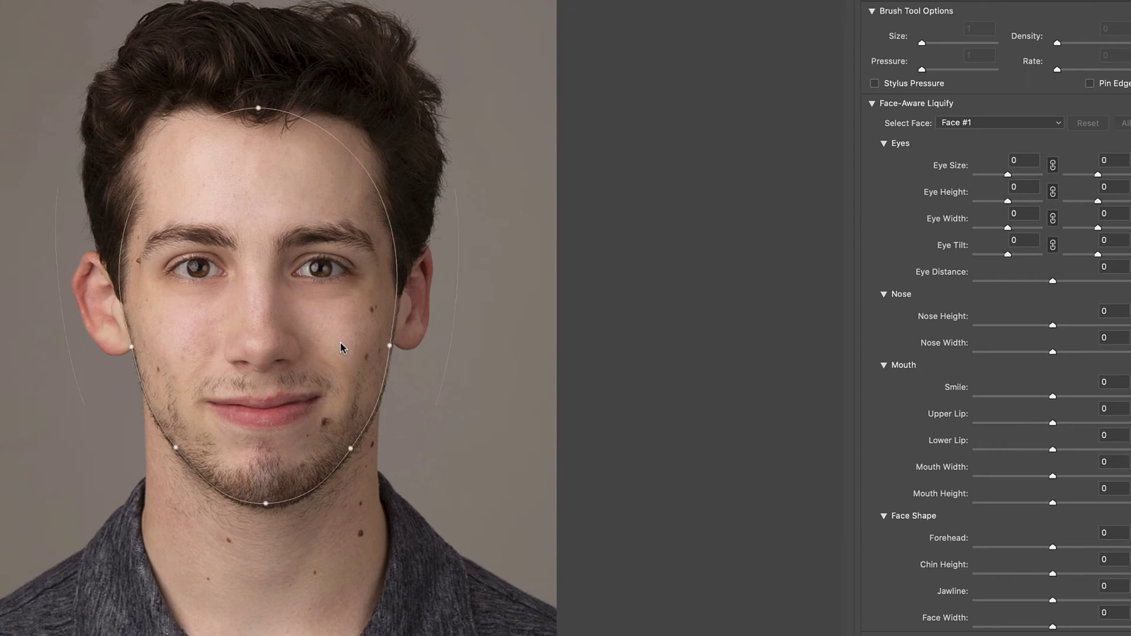
mouse_move(350, 265)
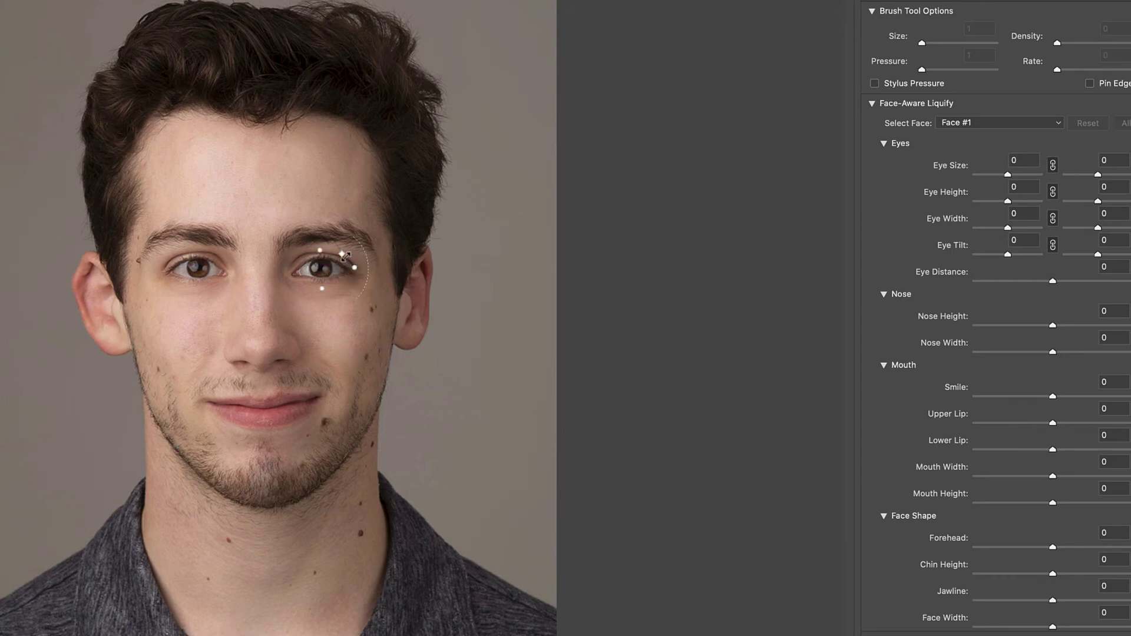
left_click_drag(343, 254, 346, 253)
mouse_move(191, 261)
left_click_drag(175, 255, 171, 250)
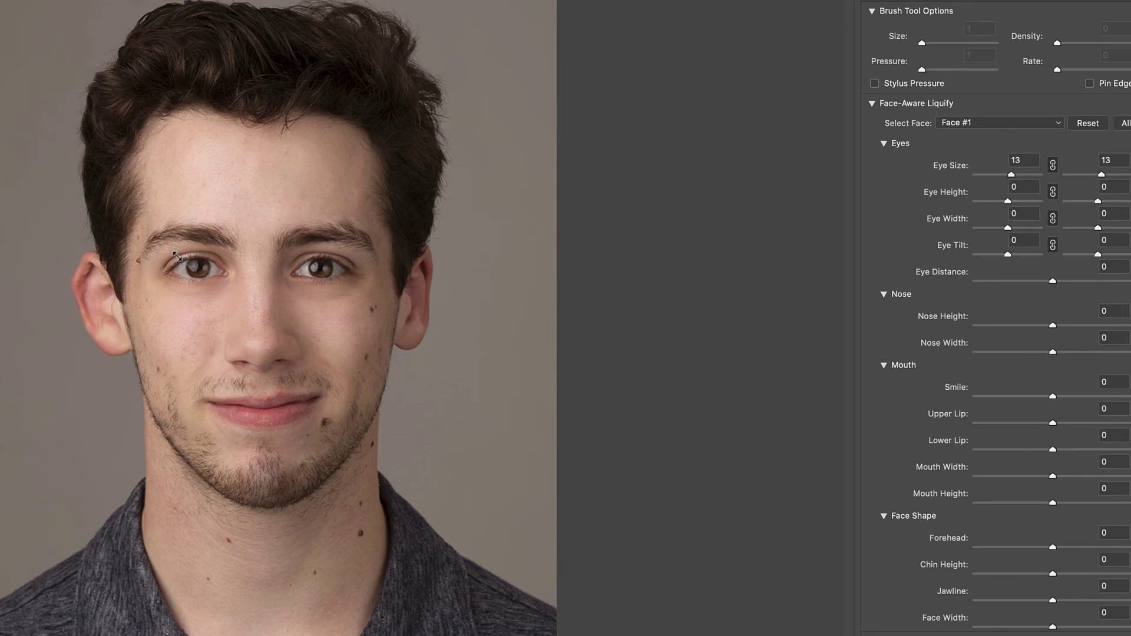
left_click_drag(177, 257, 173, 252)
left_click_drag(347, 262, 344, 253)
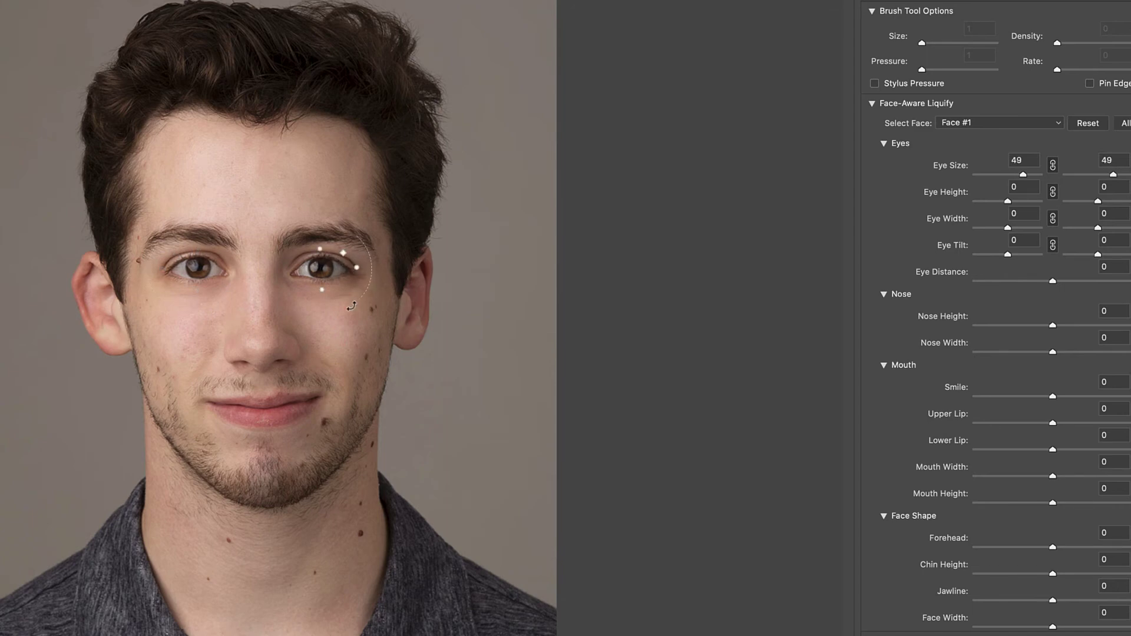
- Set Nose Height 16, Nose Width 75, Face Width 29 and Jawline 27
mouse_move(261, 368)
left_click_drag(261, 369, 261, 365)
left_click_drag(316, 357, 262, 376)
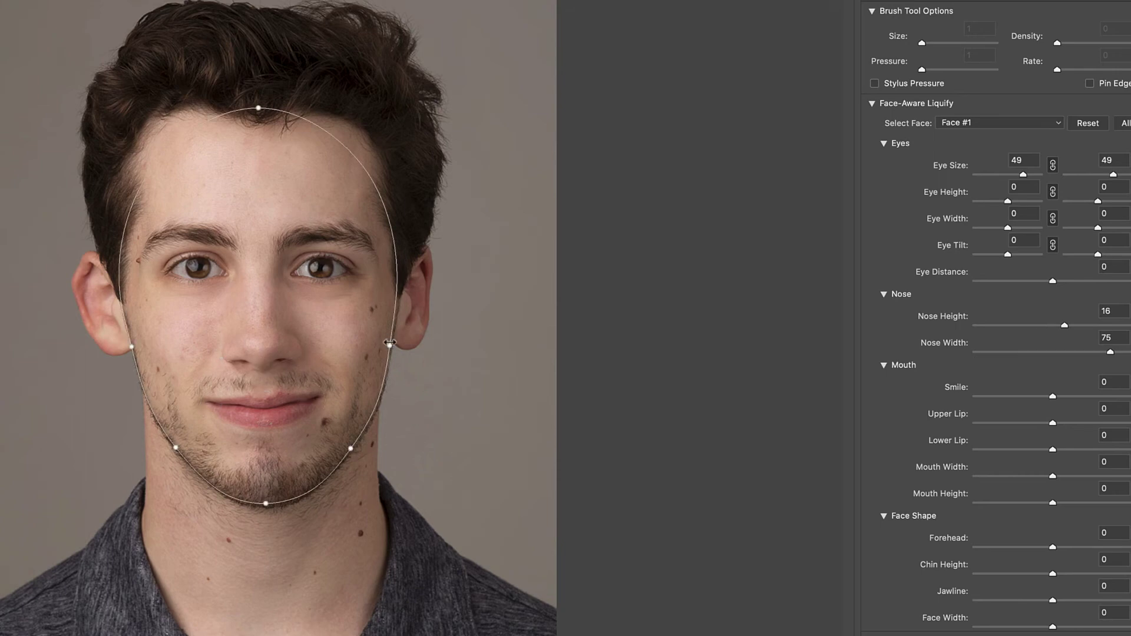
left_click_drag(390, 347, 399, 347)
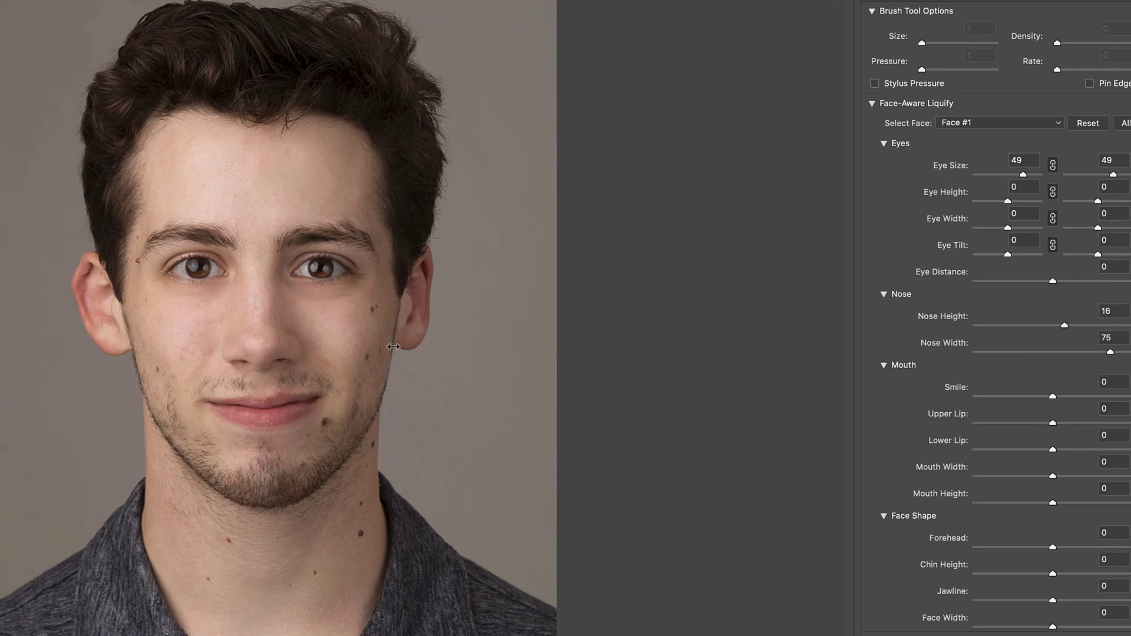
left_click_drag(350, 445, 357, 452)
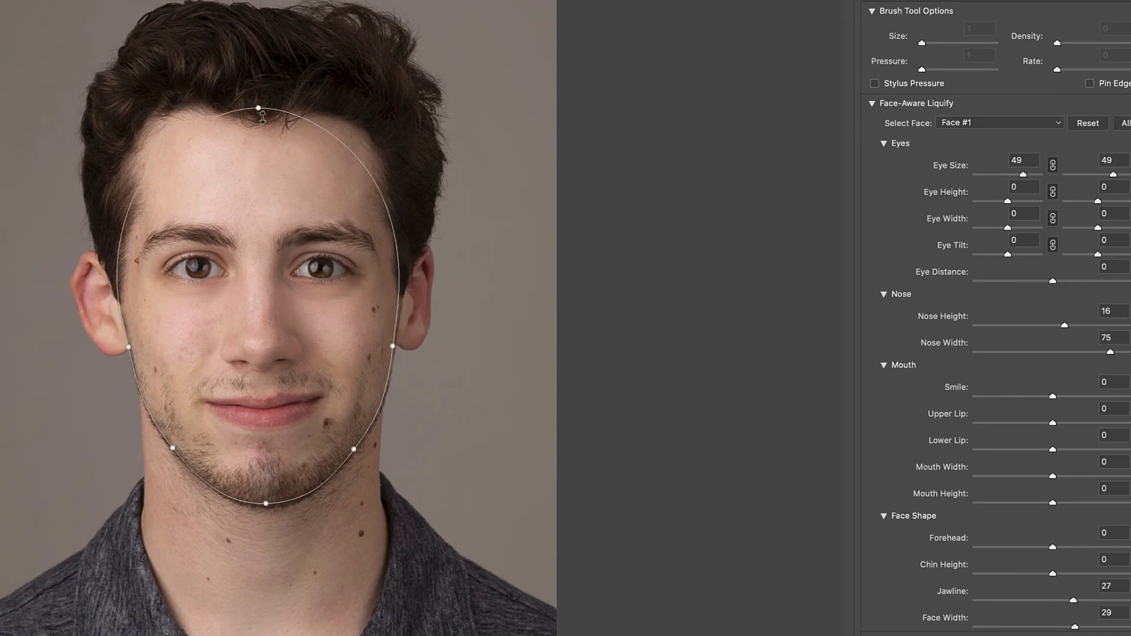
- Set Forehead -100 and Chin Height -23, keep Jawline at 27, and return Smile to 0
left_click_drag(260, 109, 262, 139)
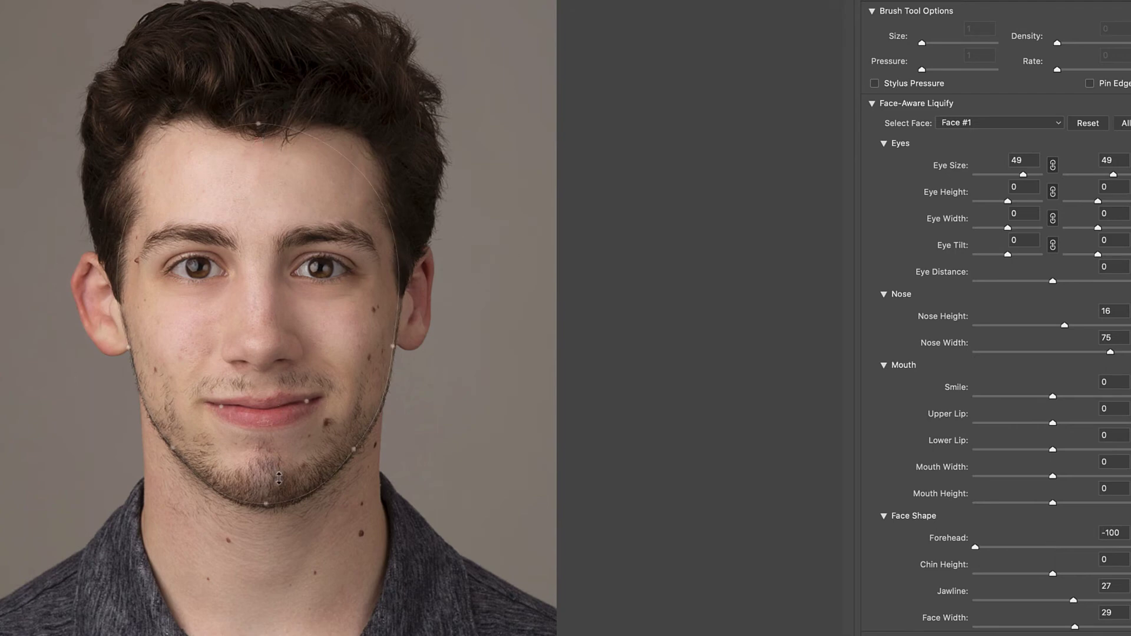
mouse_move(267, 501)
left_click_drag(267, 501, 266, 494)
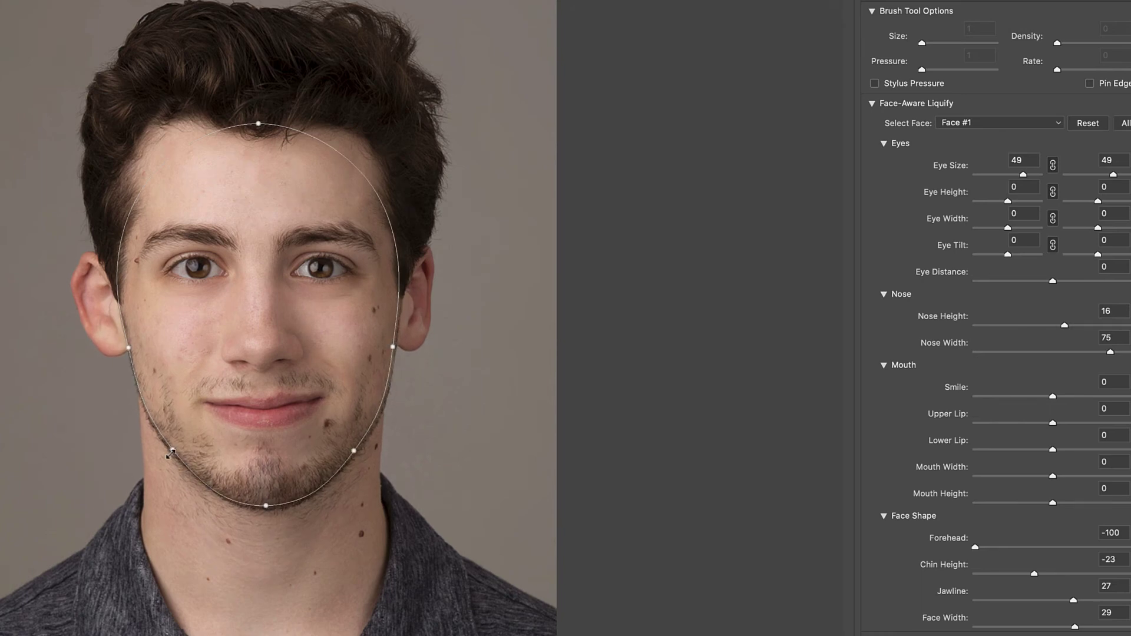
left_click_drag(171, 454, 167, 455)
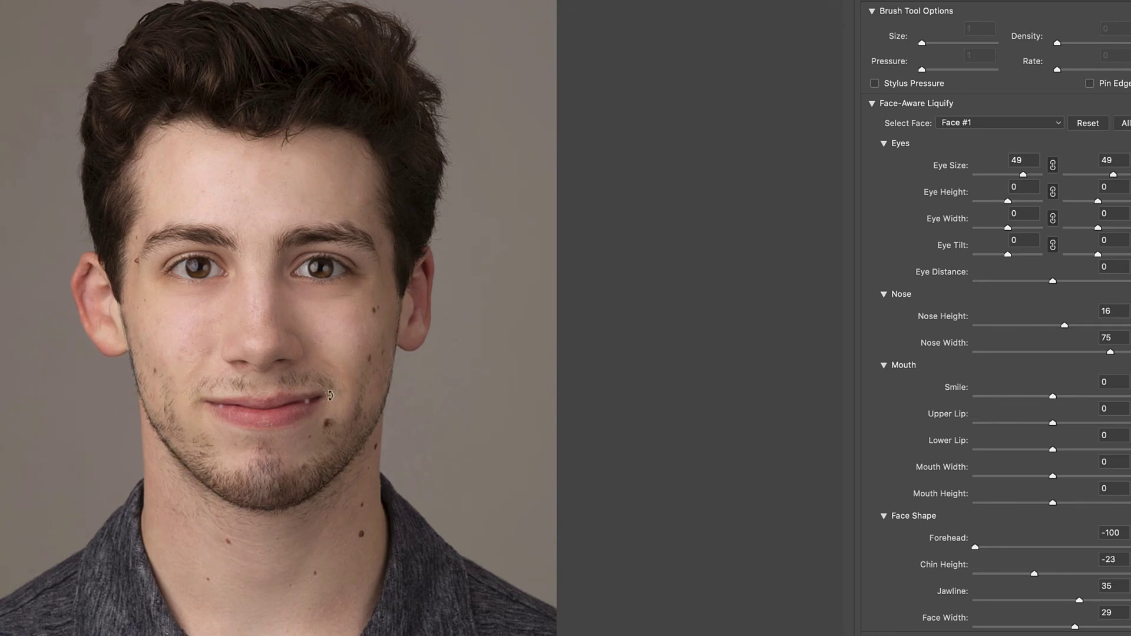
left_click_drag(330, 396, 331, 401)
left_click_drag(173, 454, 177, 451)
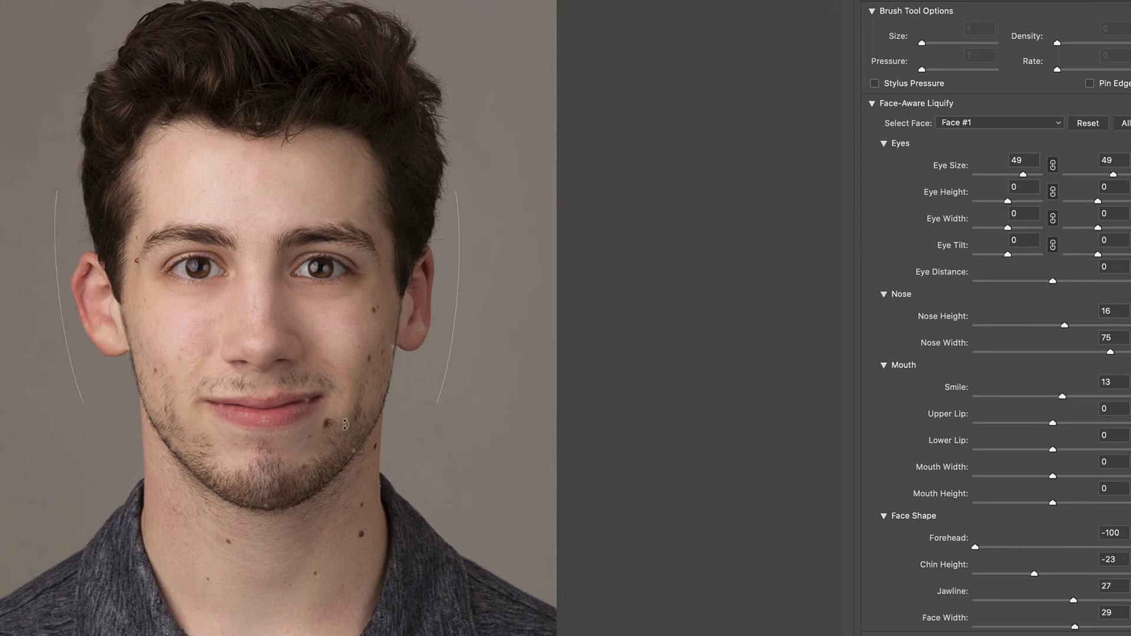
left_click_drag(325, 398, 298, 333)
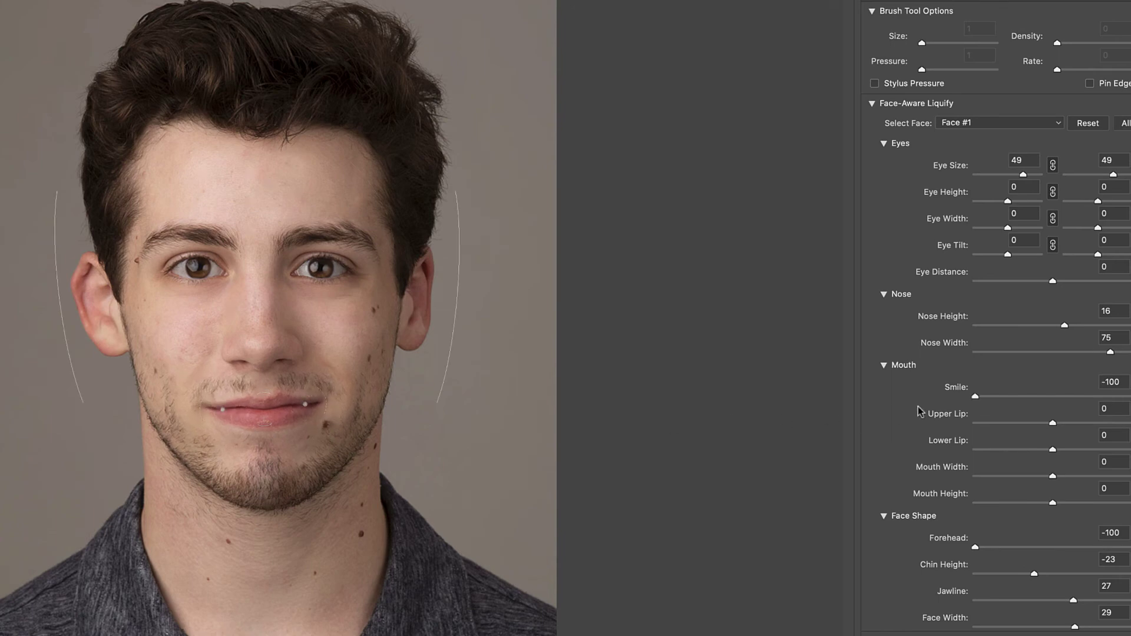
left_click_drag(985, 398, 1057, 403)
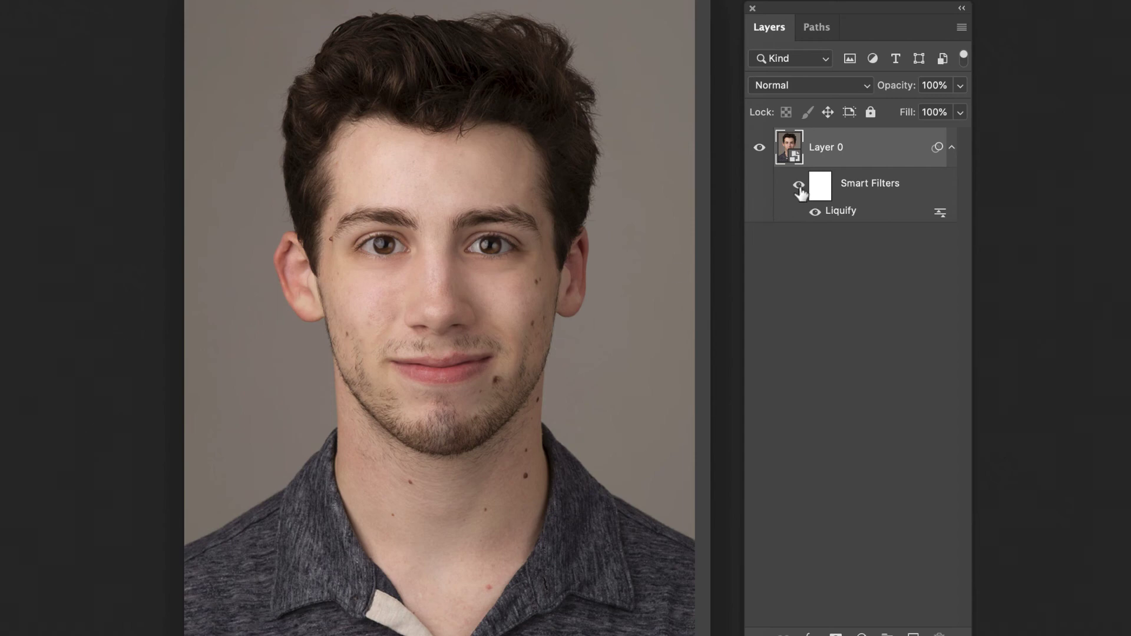
- Toggle the Liquify smart filter off and on repeatedly to compare the face, ending with it hidden
left_click(799, 186)
left_click(799, 188)
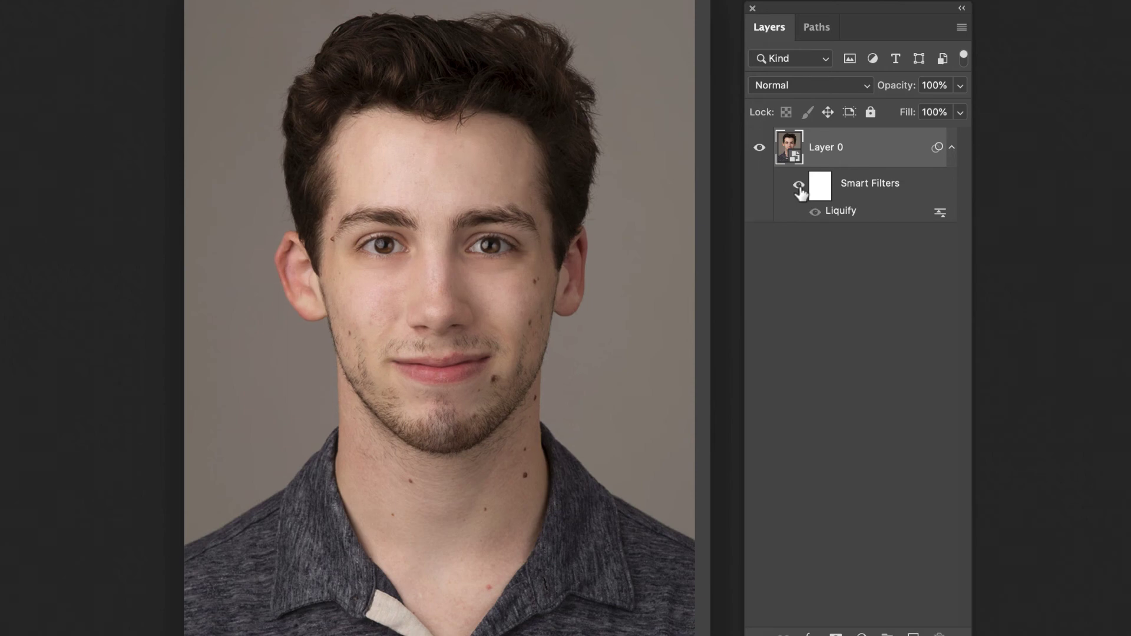
left_click(800, 188)
left_click(800, 188)
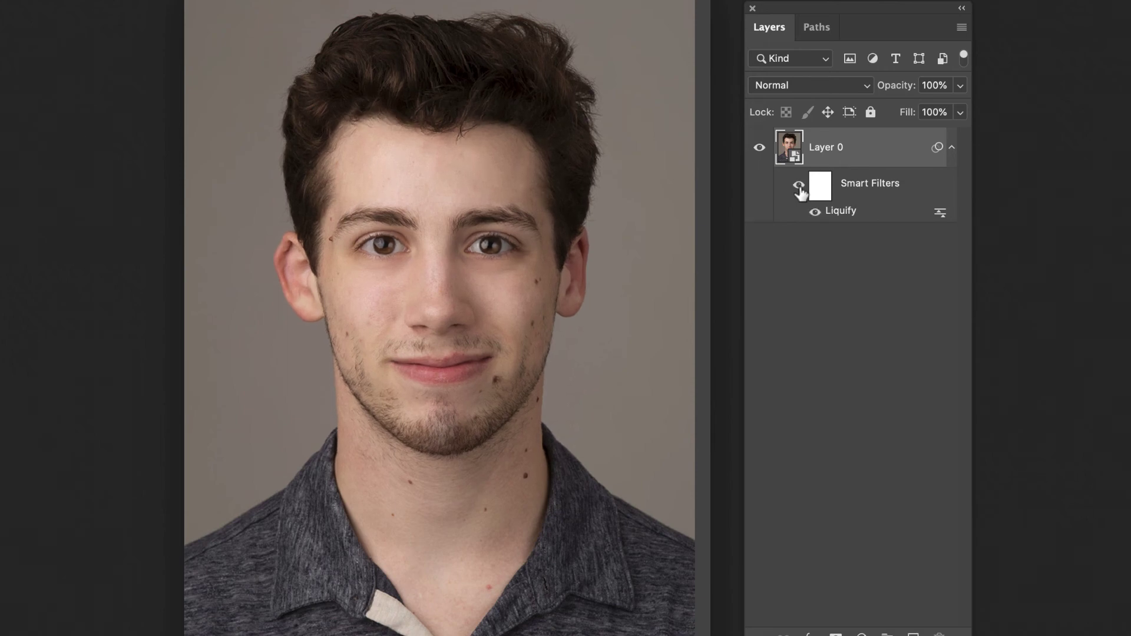
left_click(800, 187)
left_click(800, 187)
left_click(801, 187)
left_click(801, 187)
left_click(800, 187)
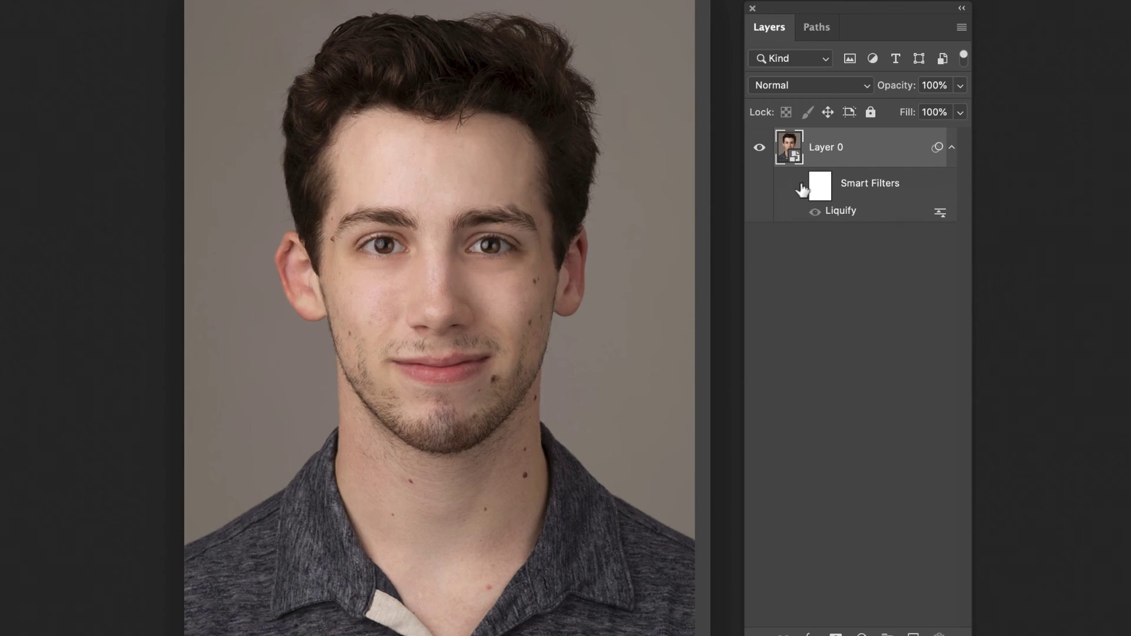
left_click(801, 187)
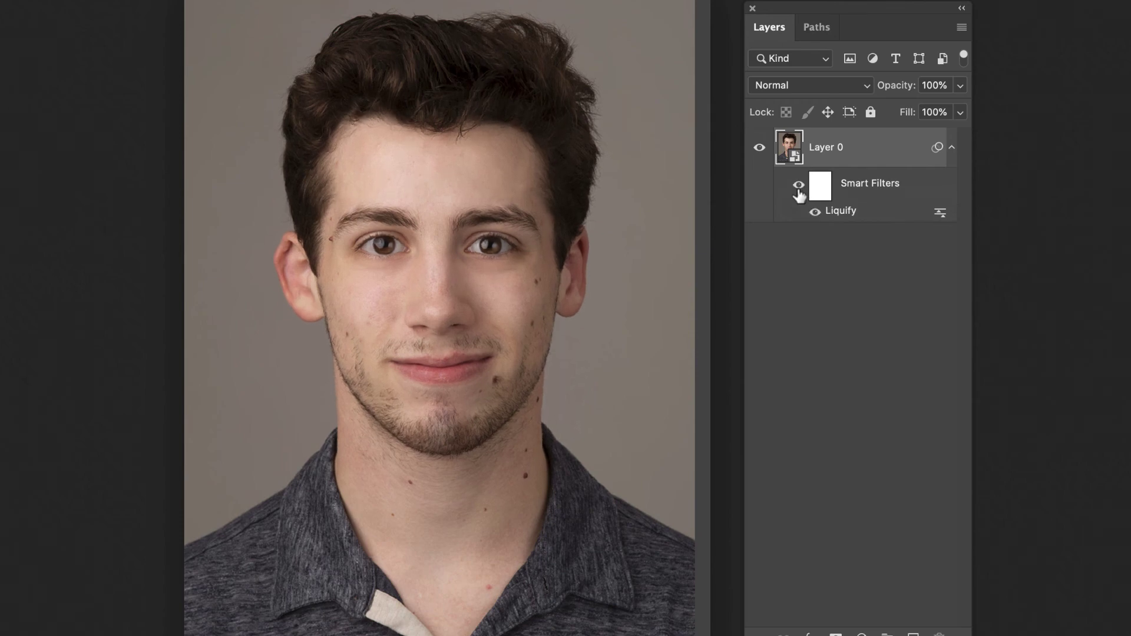
left_click(800, 188)
left_click(800, 187)
left_click(799, 188)
left_click(799, 187)
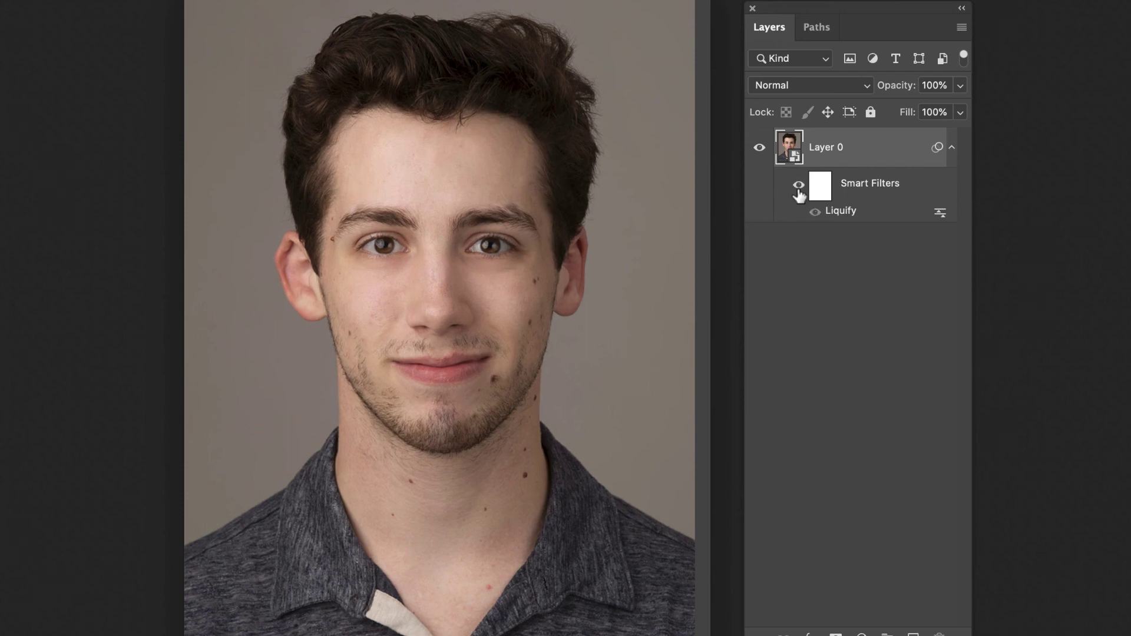
left_click(799, 188)
left_click(799, 188)
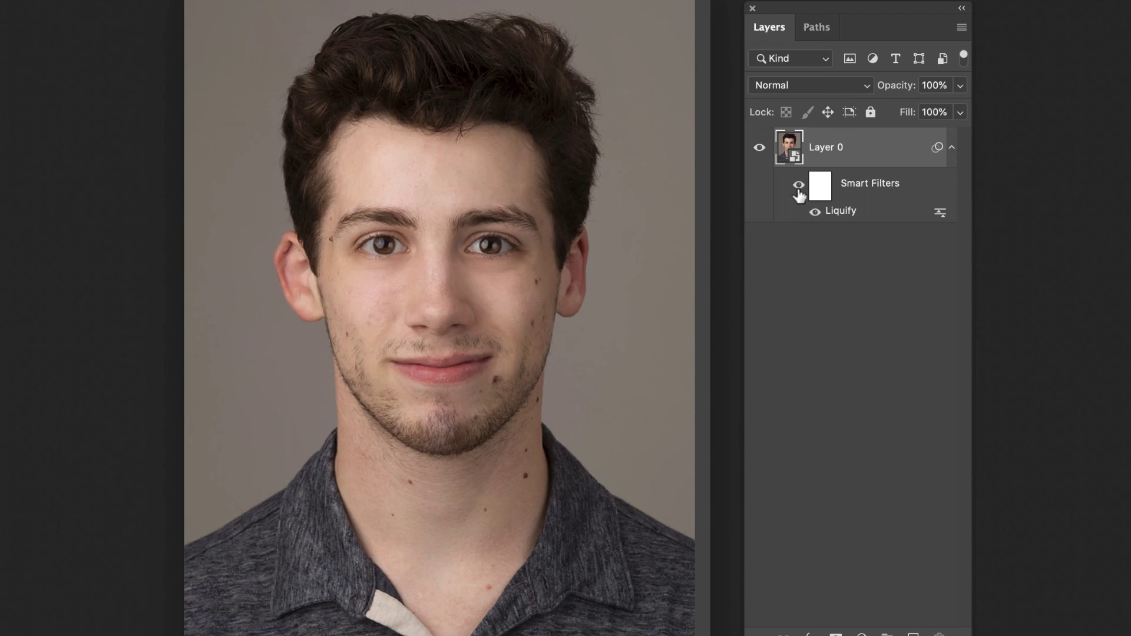